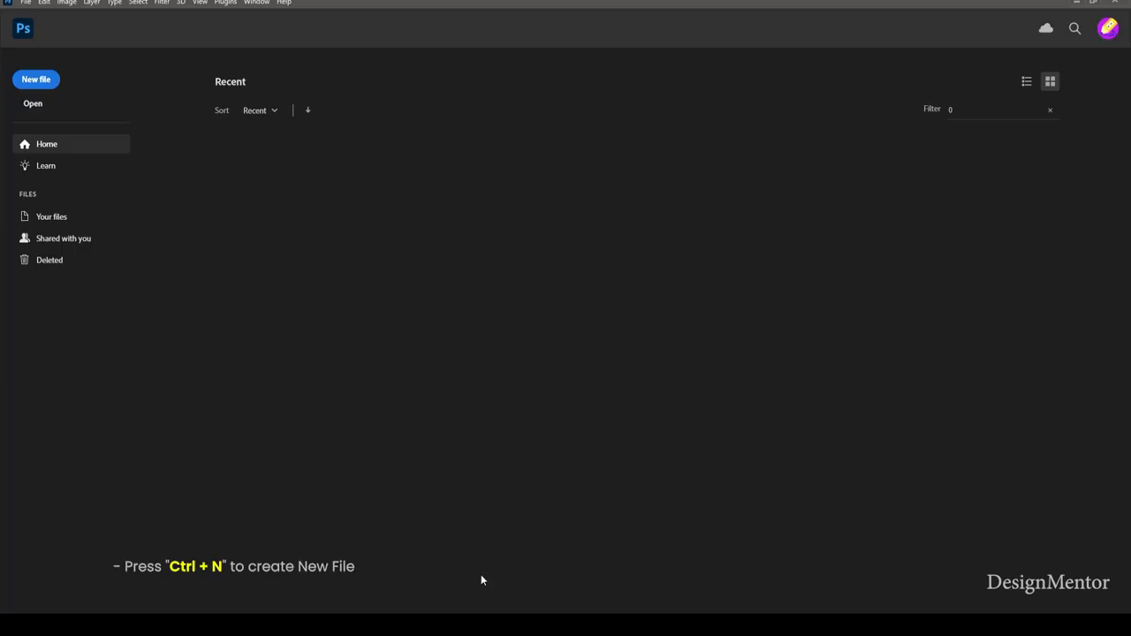
Create a new 1920 × 1080 px, 72 ppi RGB document with a white background.
key("ctrl+n")
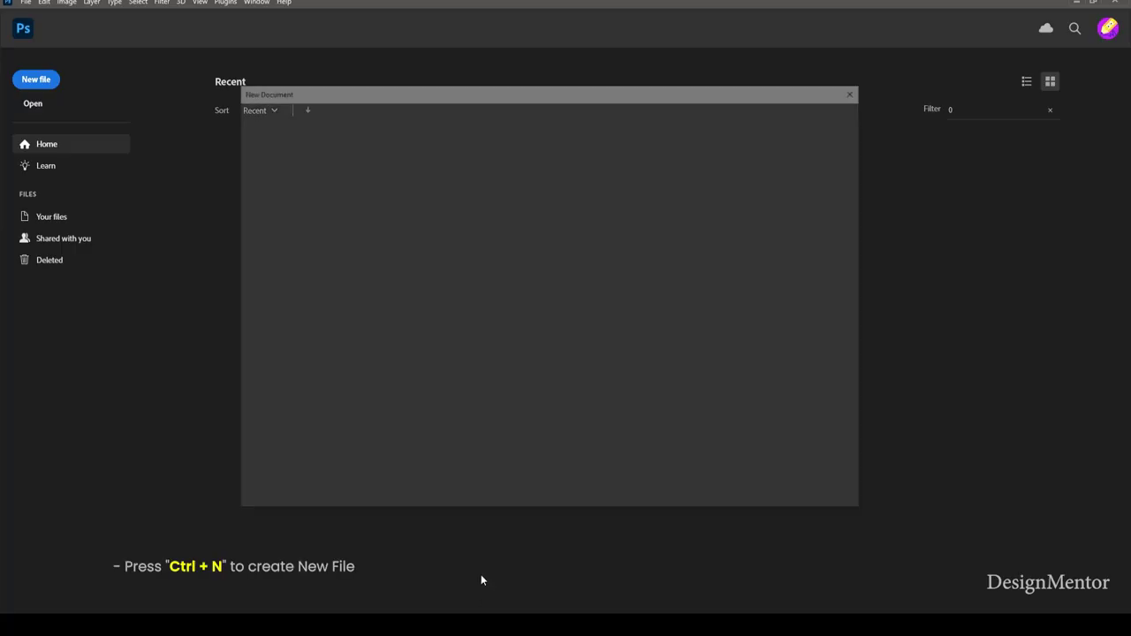
left_click(726, 202)
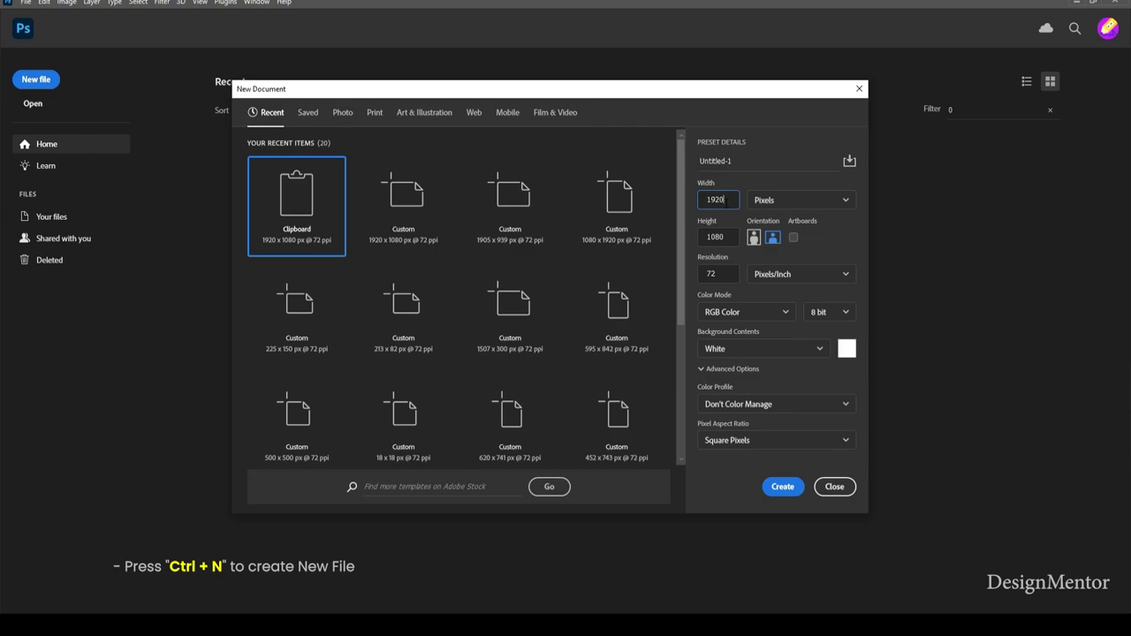
left_click(720, 236)
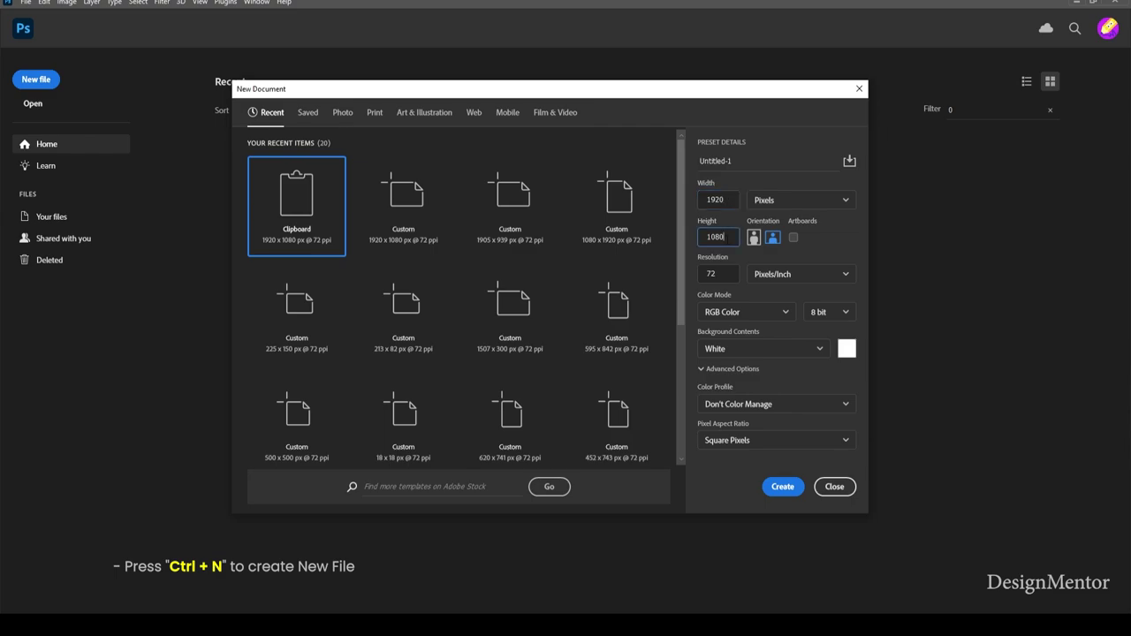
left_click(783, 487)
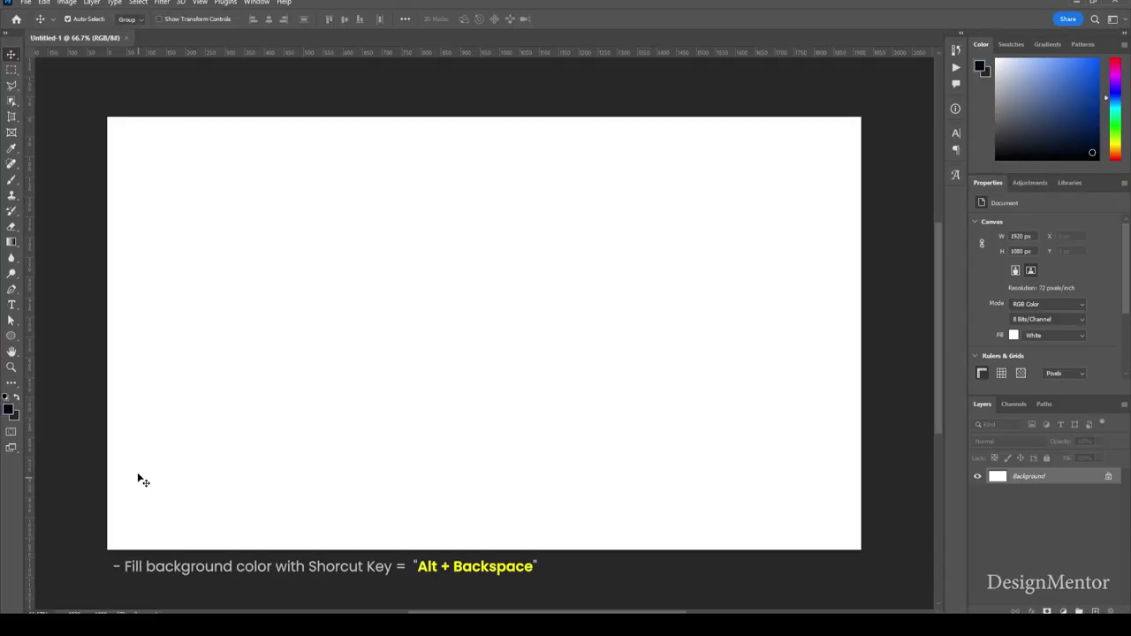
Set the foreground colour to dark navy #020815.
left_click(10, 410)
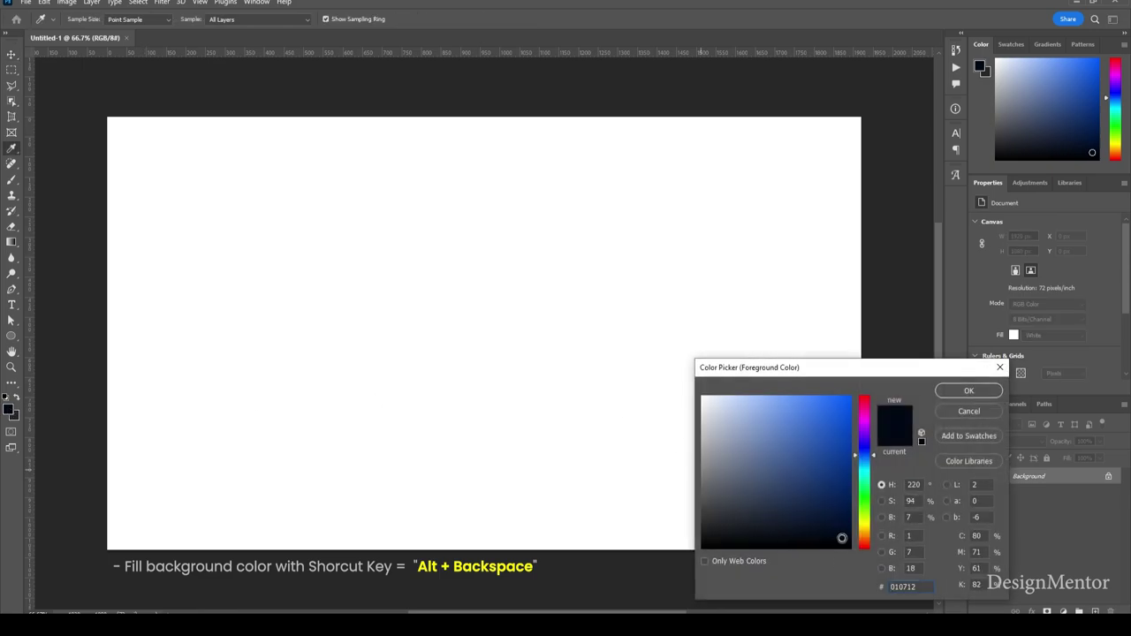
left_click_drag(841, 538, 851, 548)
left_click(839, 537)
left_click(962, 392)
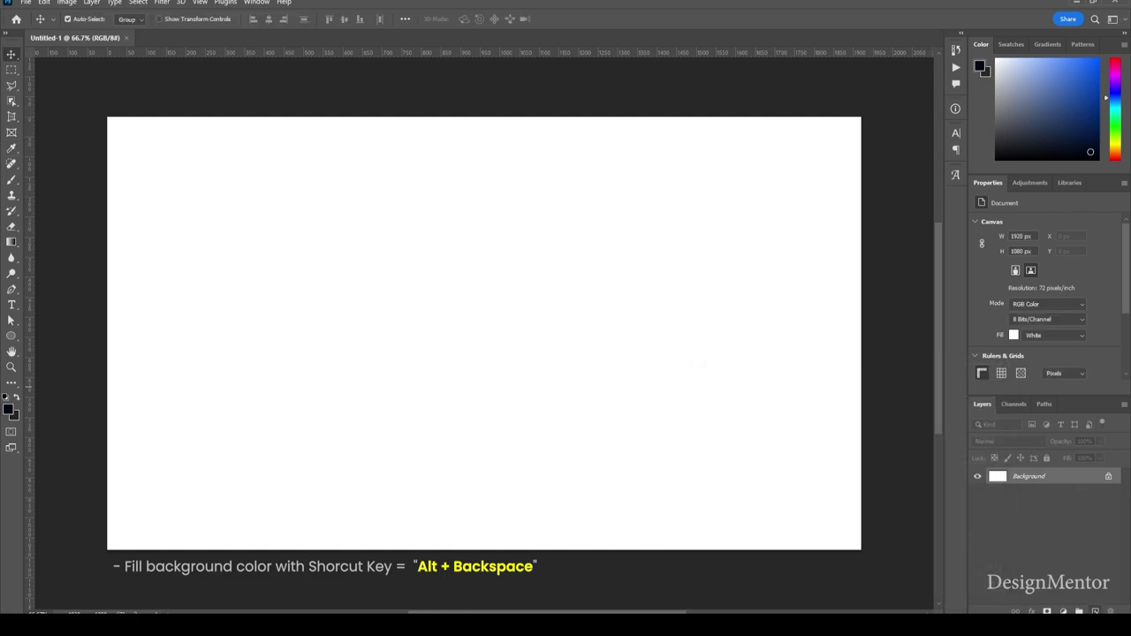
Fill the new layer with the navy colour and rename it 'Background'.
key("alt+BackSpace")
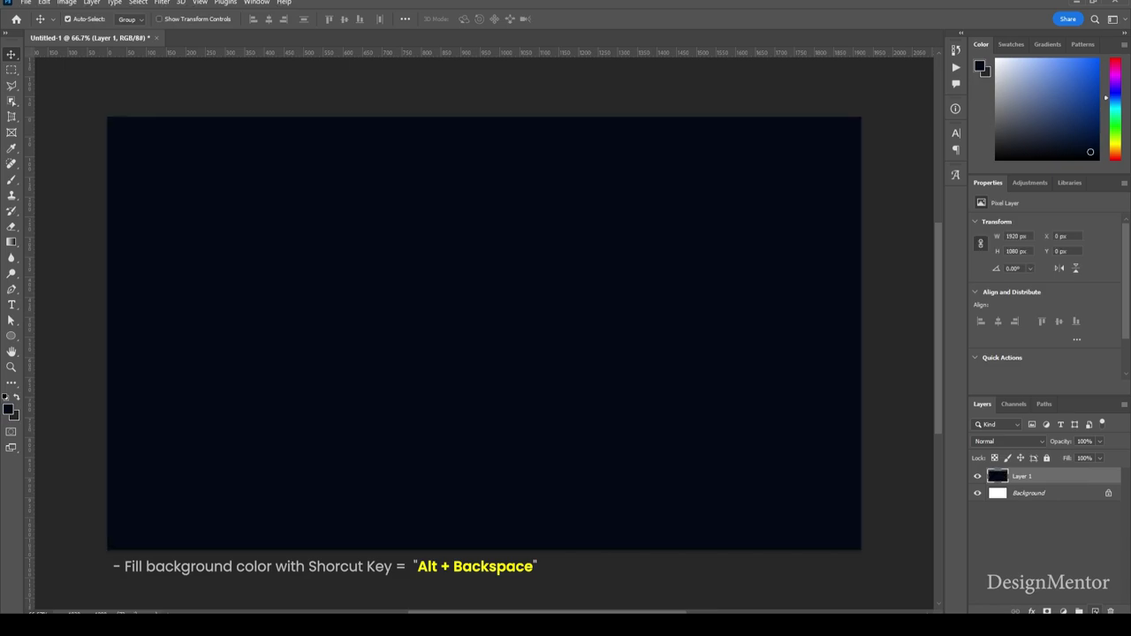
double_click(1026, 477)
type("Background")
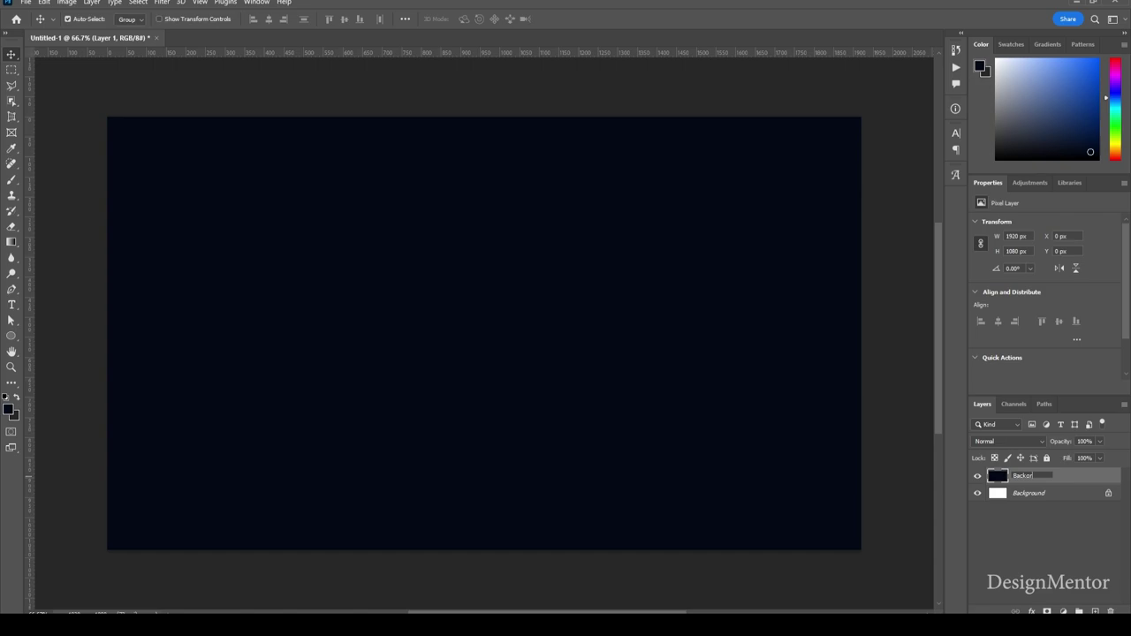
key("Return")
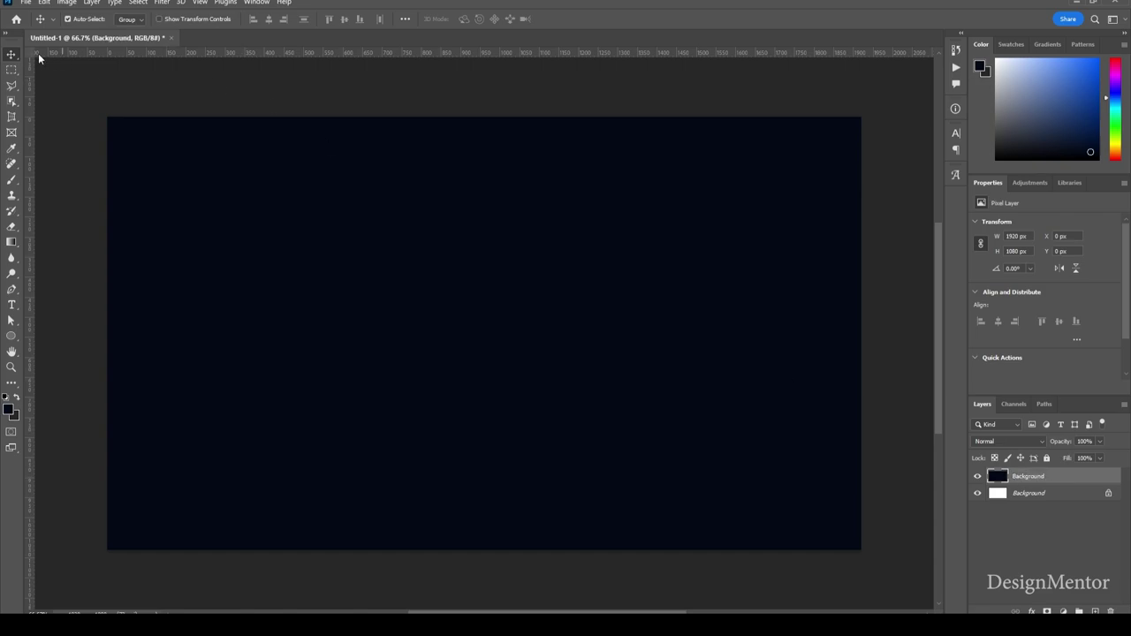
left_click(12, 335)
With the Ellipse Tool active, set the foreground colour to hex 66484d.
left_click(53, 347)
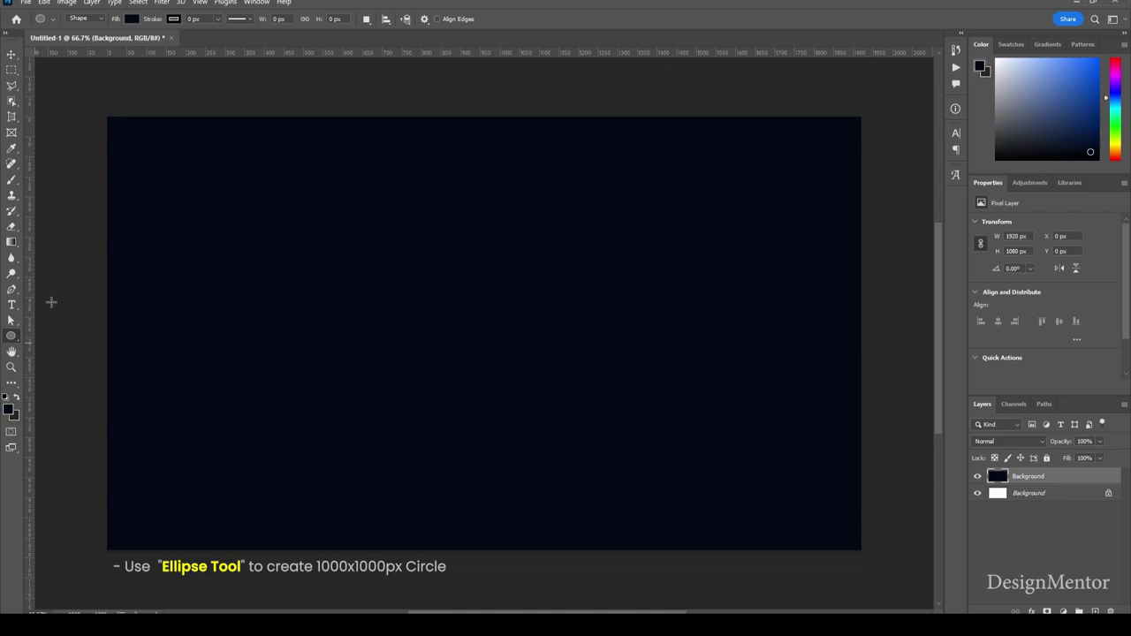
left_click(9, 405)
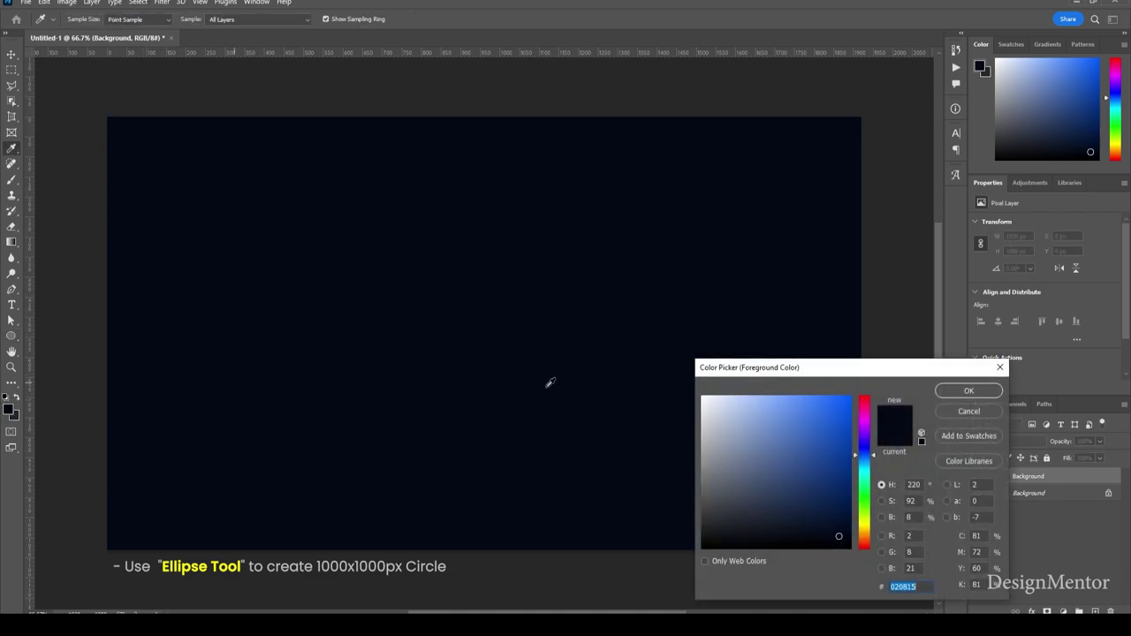
left_click(864, 408)
left_click_drag(864, 409, 865, 400)
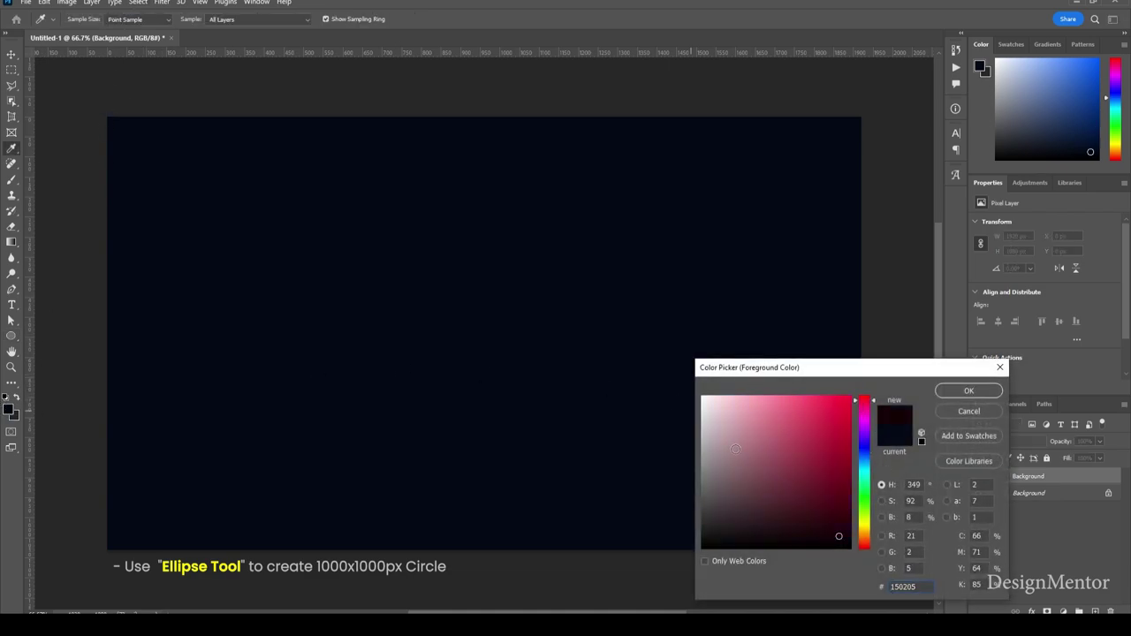
left_click(736, 472)
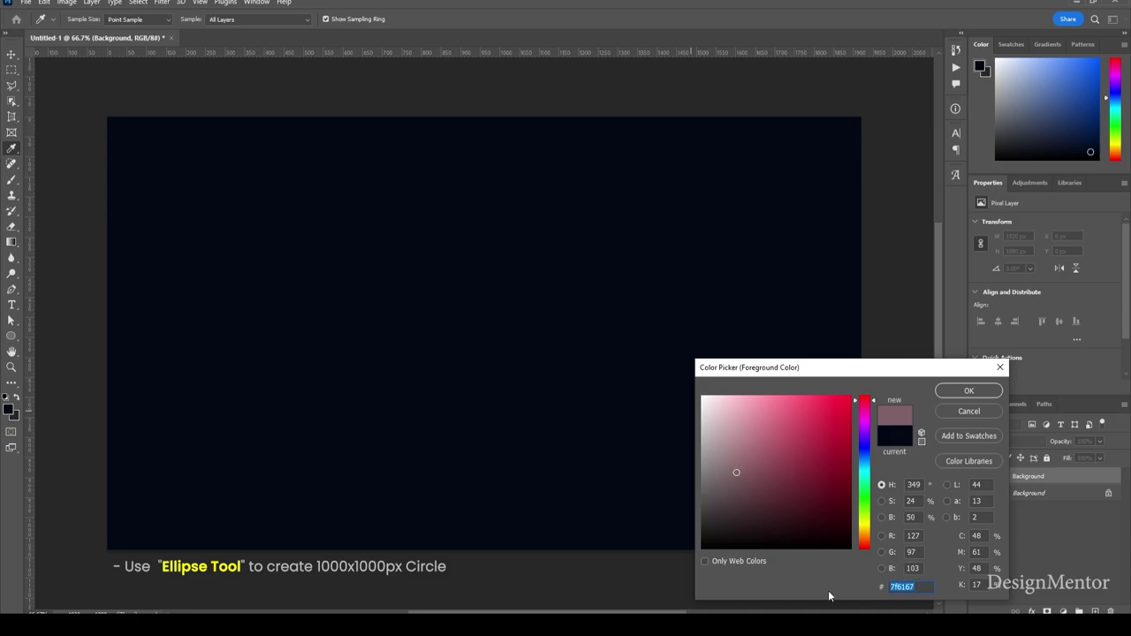
type("664")
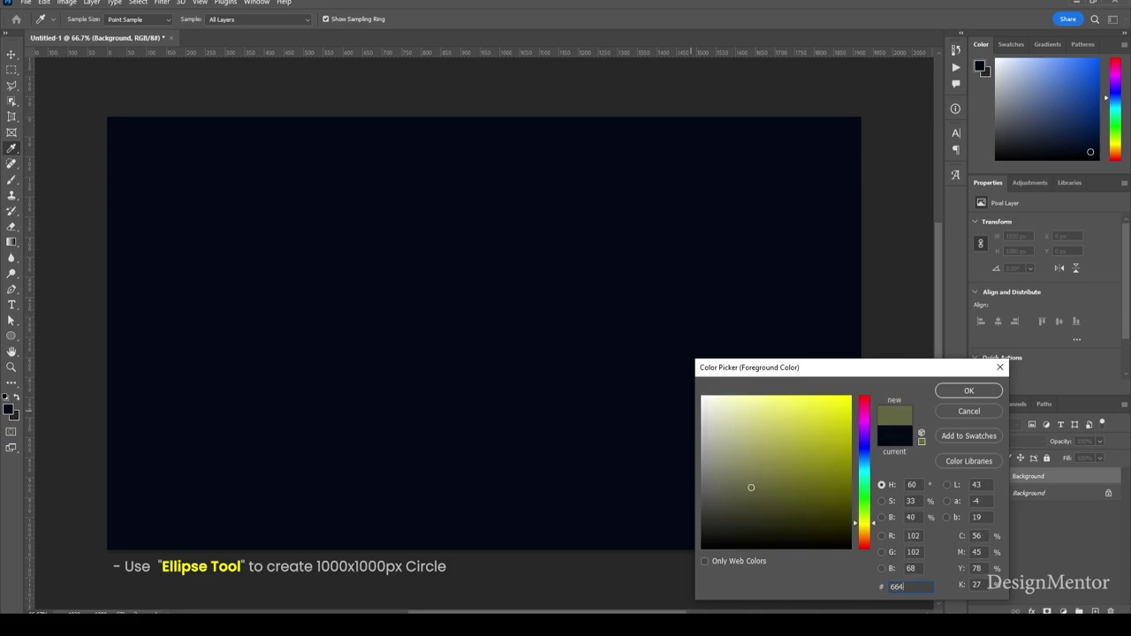
type("84d")
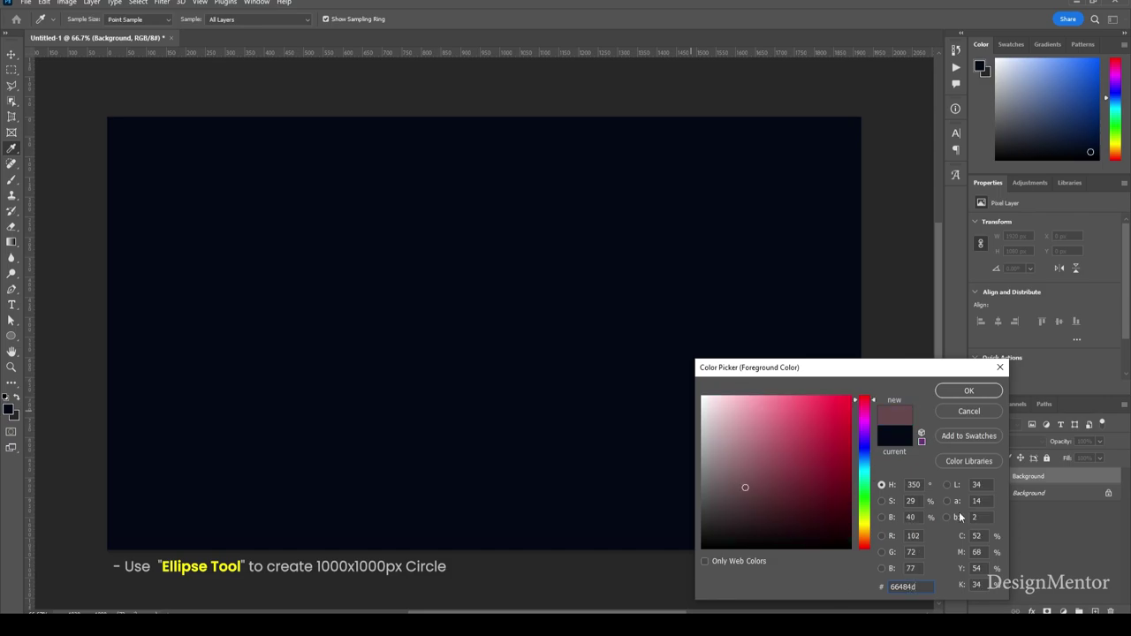
left_click(968, 391)
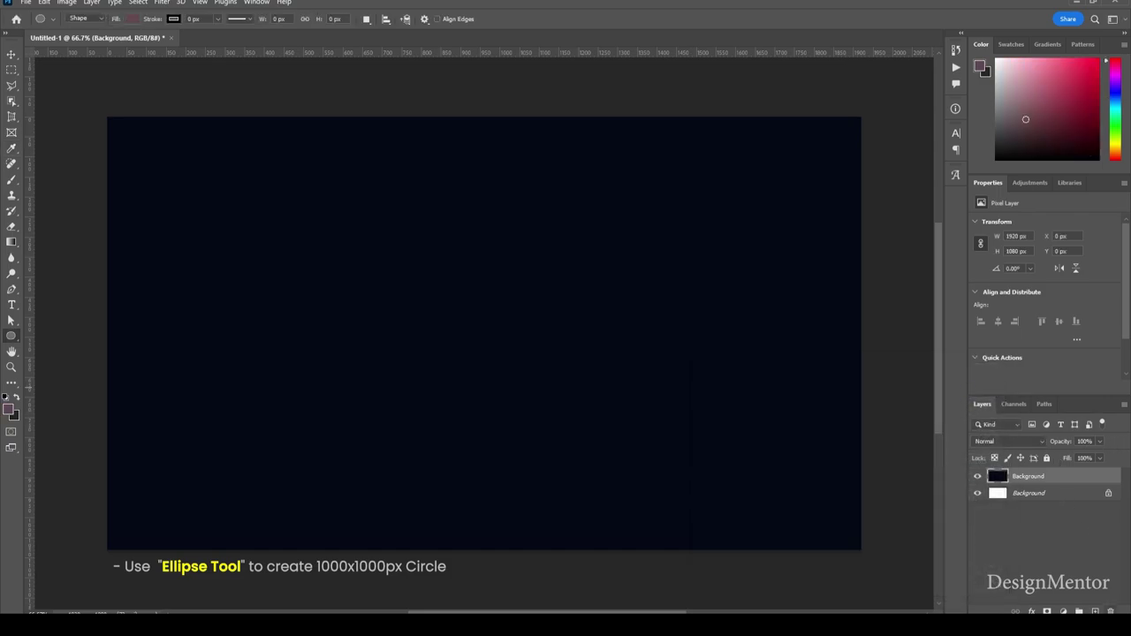
Draw a 1000 × 1000 px circle (Ellipse 1) and move it to the canvas centre.
left_click(1095, 612)
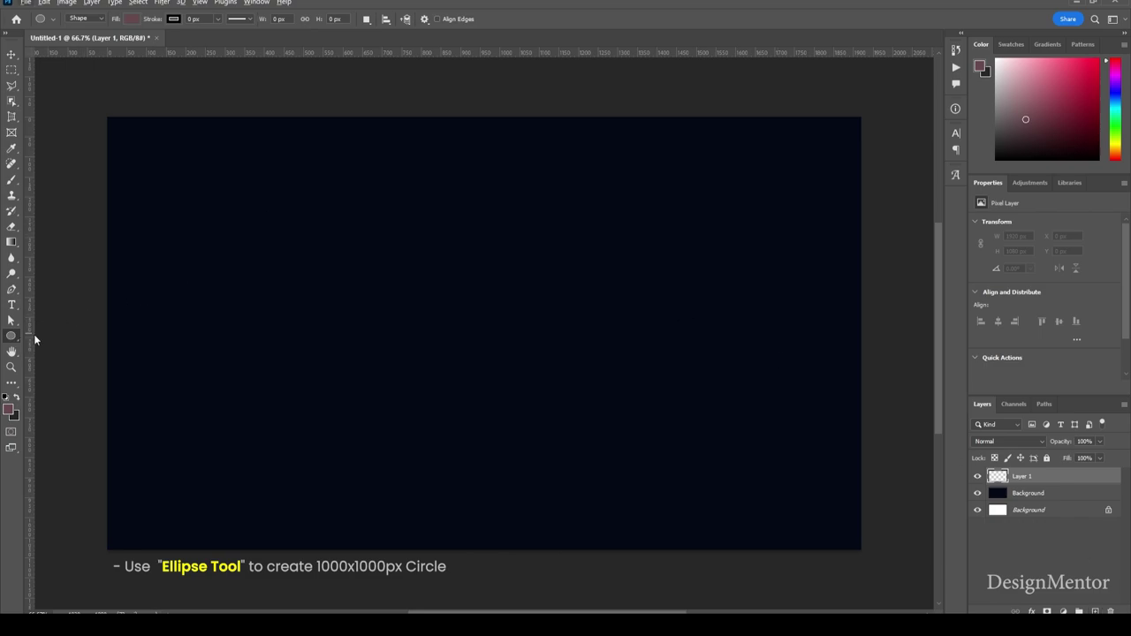
left_click(416, 293)
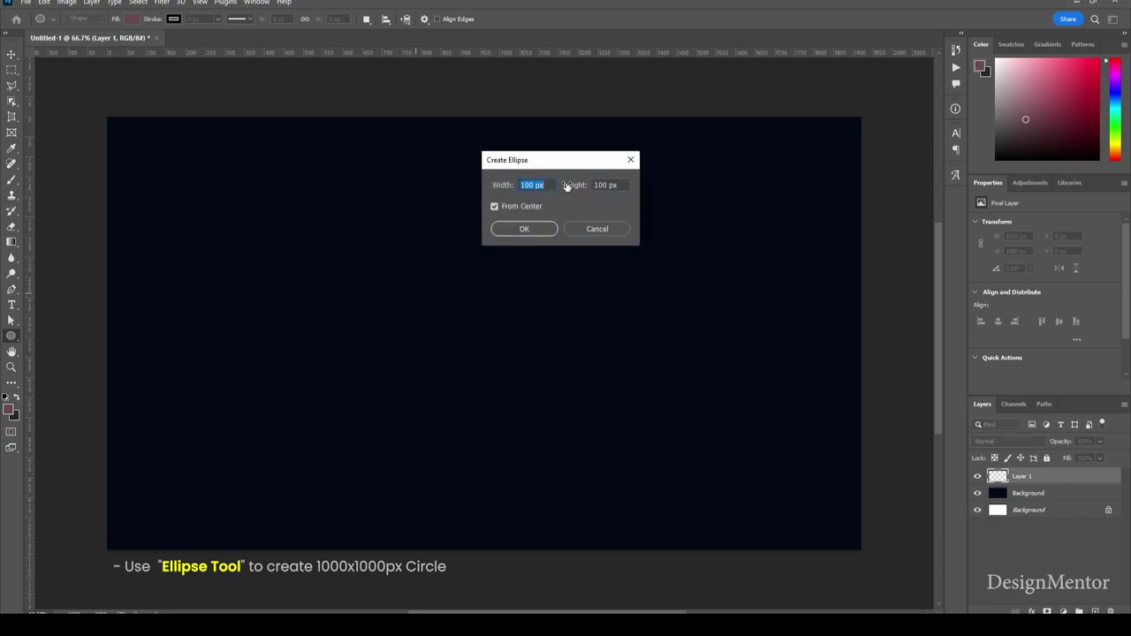
type("10")
type("00")
key("Tab")
type("1000")
key("Return")
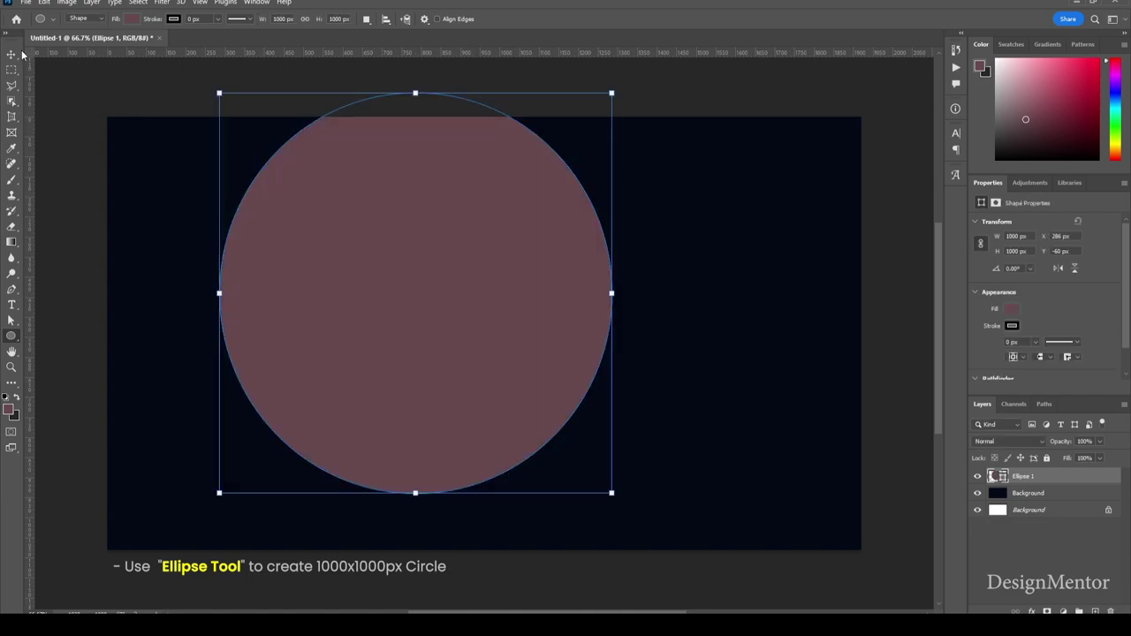
key("v")
mouse_move(511, 288)
left_mouse_down()
mouse_move(557, 295)
mouse_move(545, 303)
left_mouse_up()
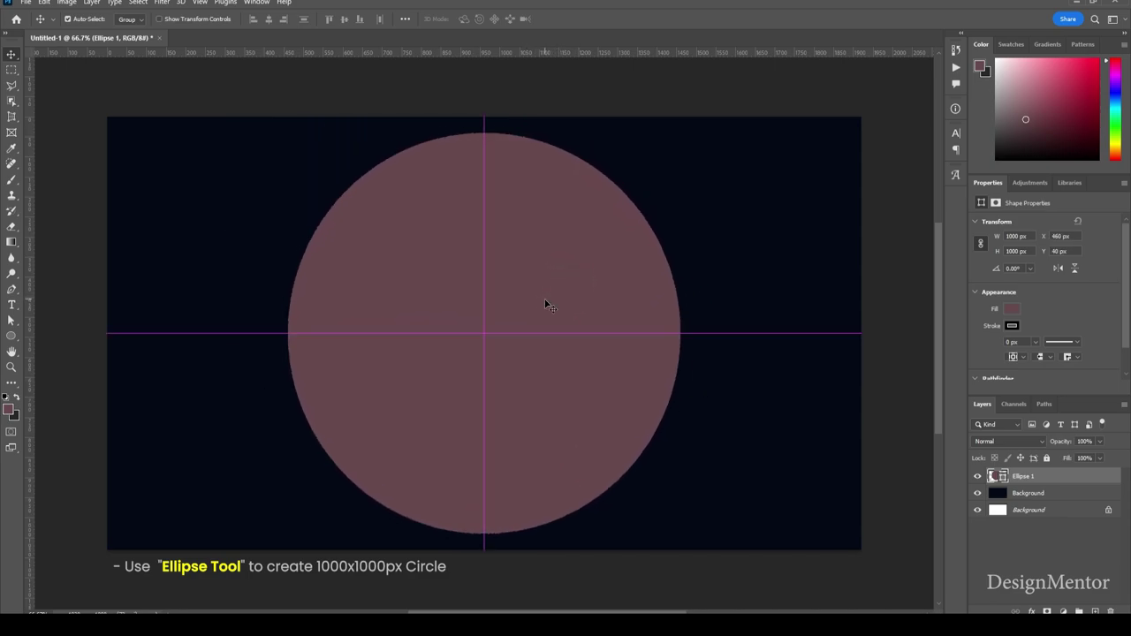
Add a Gradient Overlay to Ellipse 1 and set its left stop to #66484d.
right_click(1023, 477)
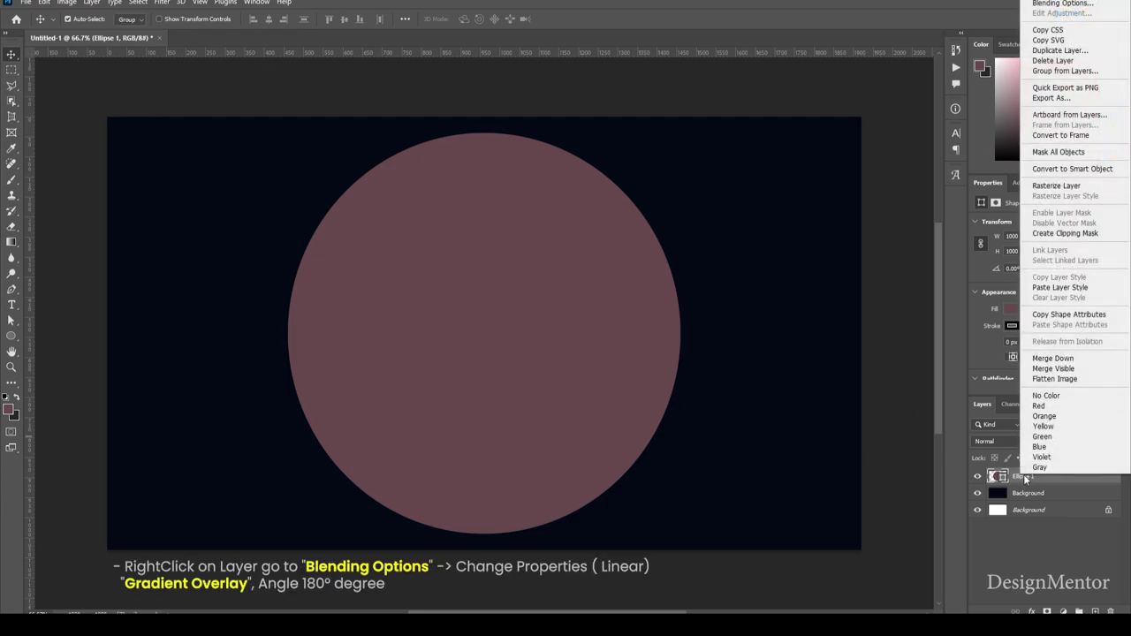
left_click(1060, 5)
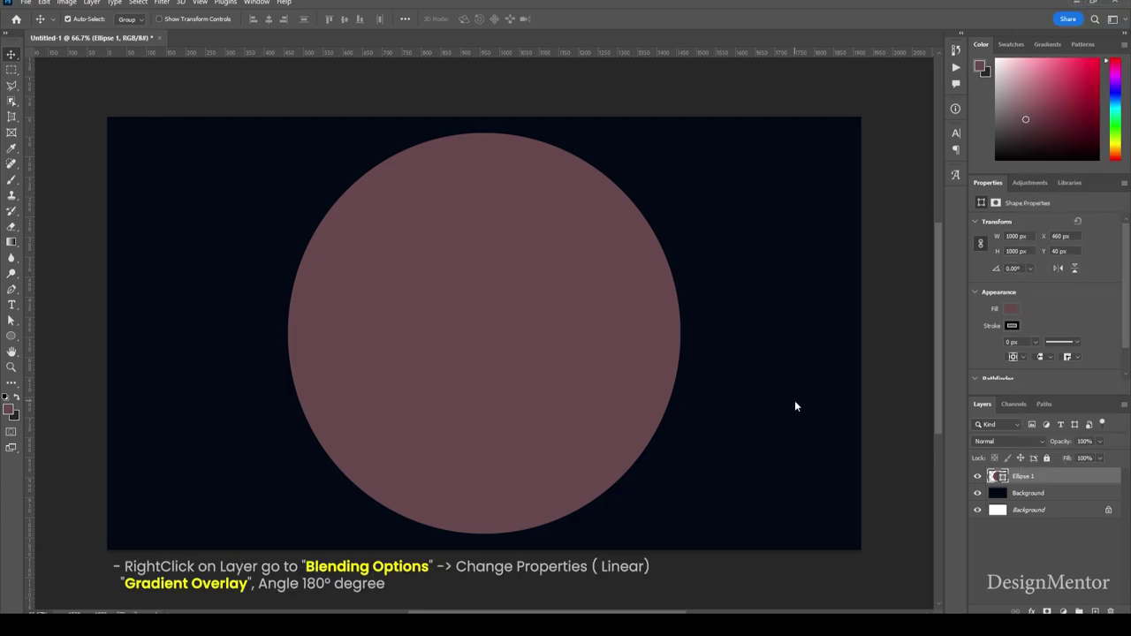
left_click(736, 507)
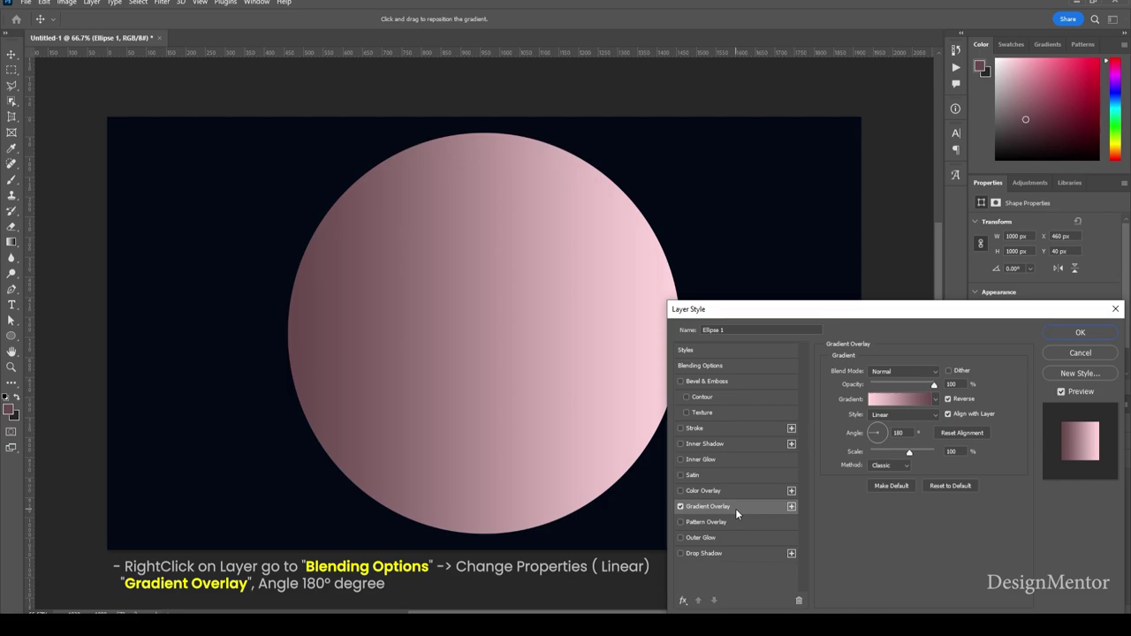
left_click(894, 400)
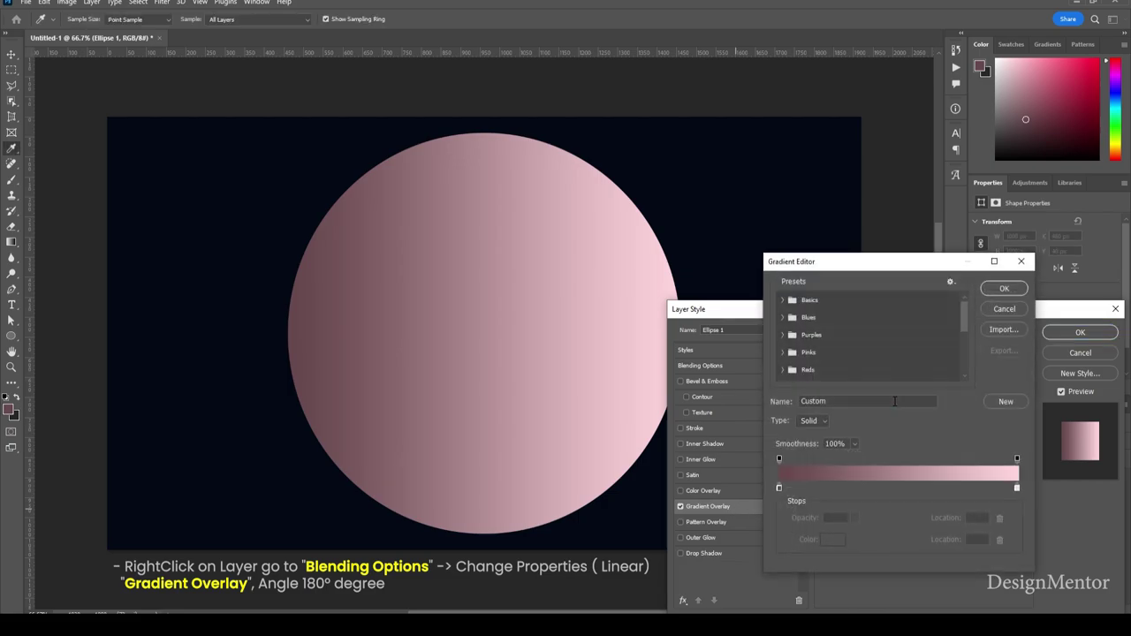
left_click(780, 489)
left_click(831, 539)
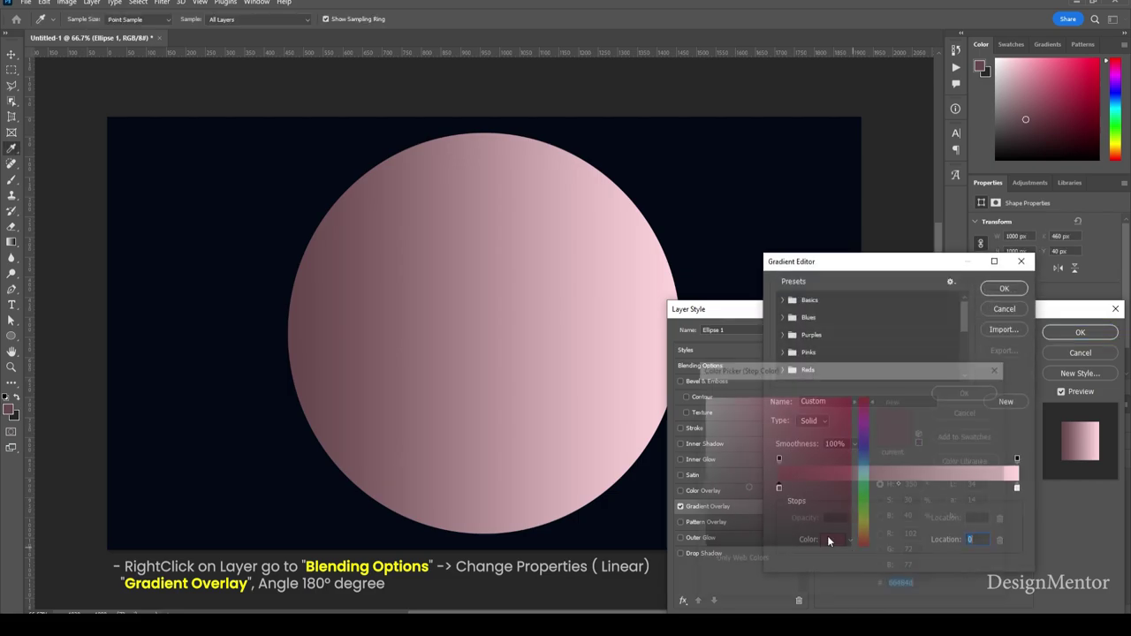
double_click(906, 587)
type("66")
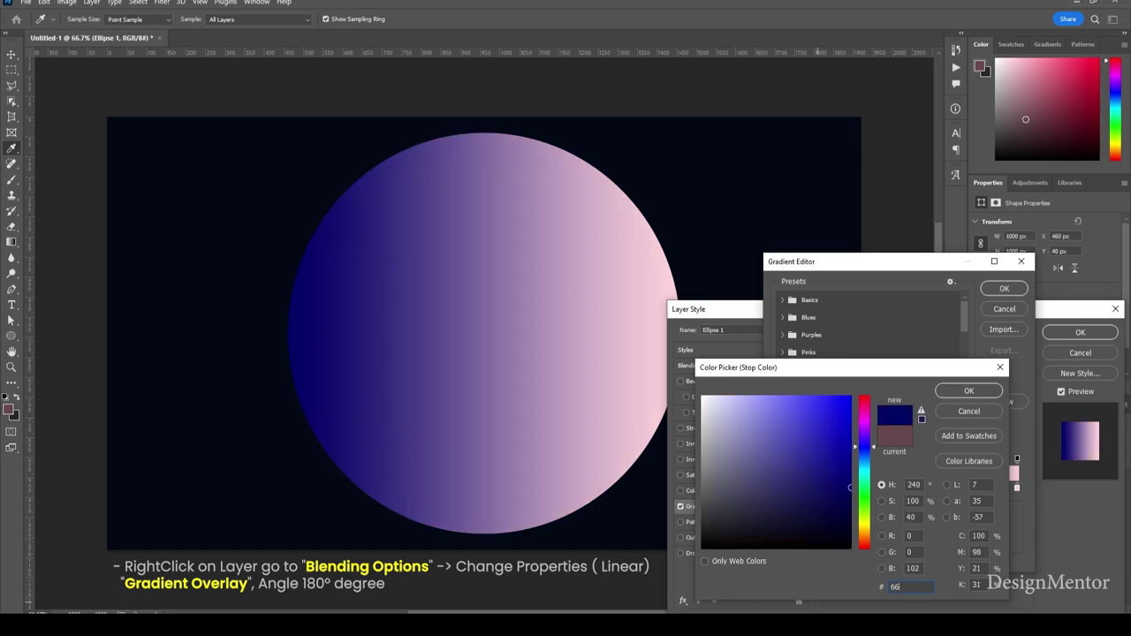
type("484")
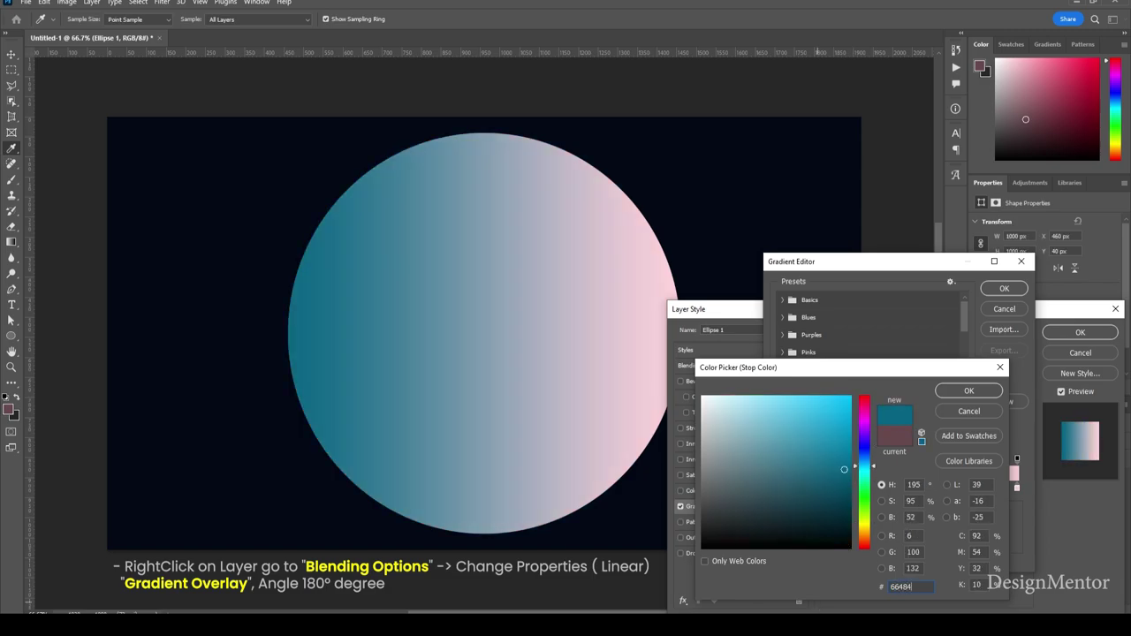
type("d")
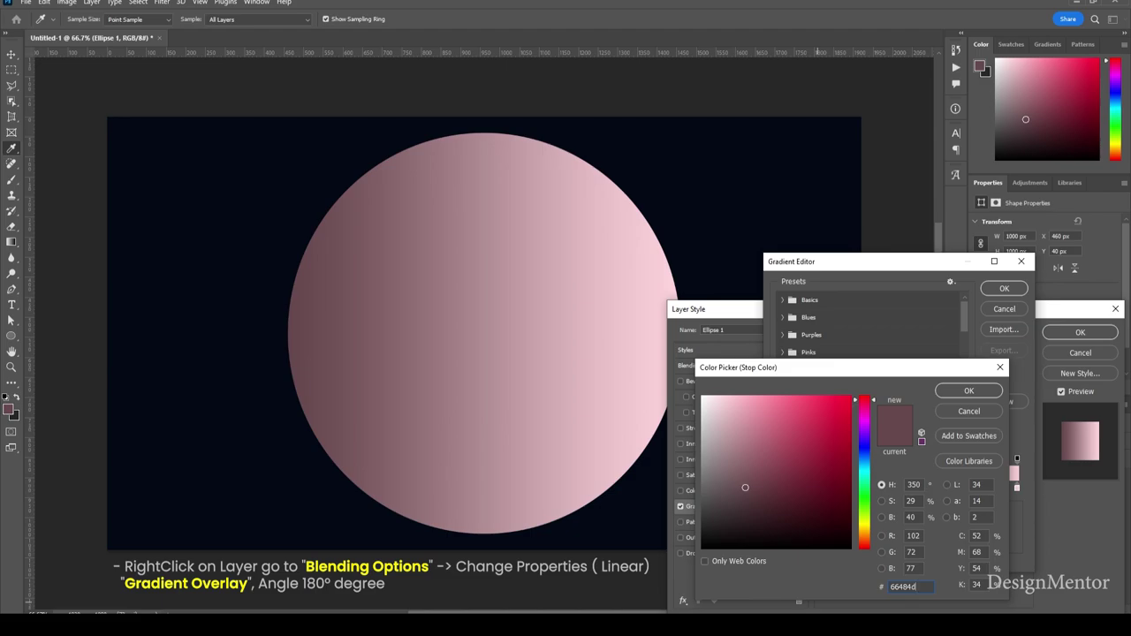
left_click(961, 390)
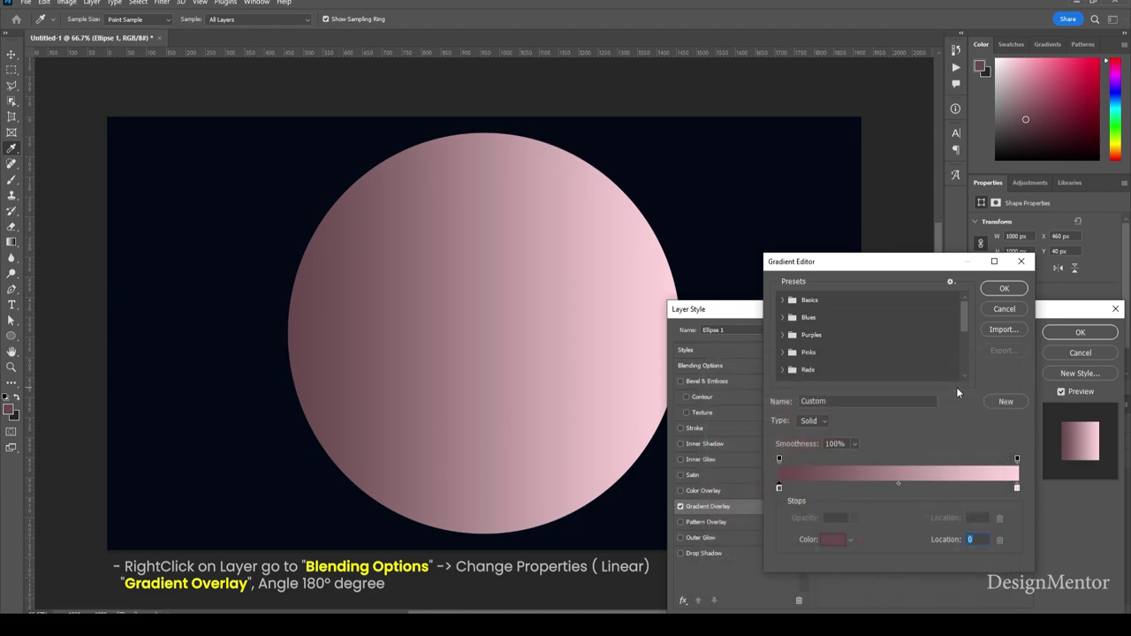
Set the right gradient stop to #ffd6dd, linear at 180°, and apply the overlay.
left_click(1016, 488)
left_click(834, 540)
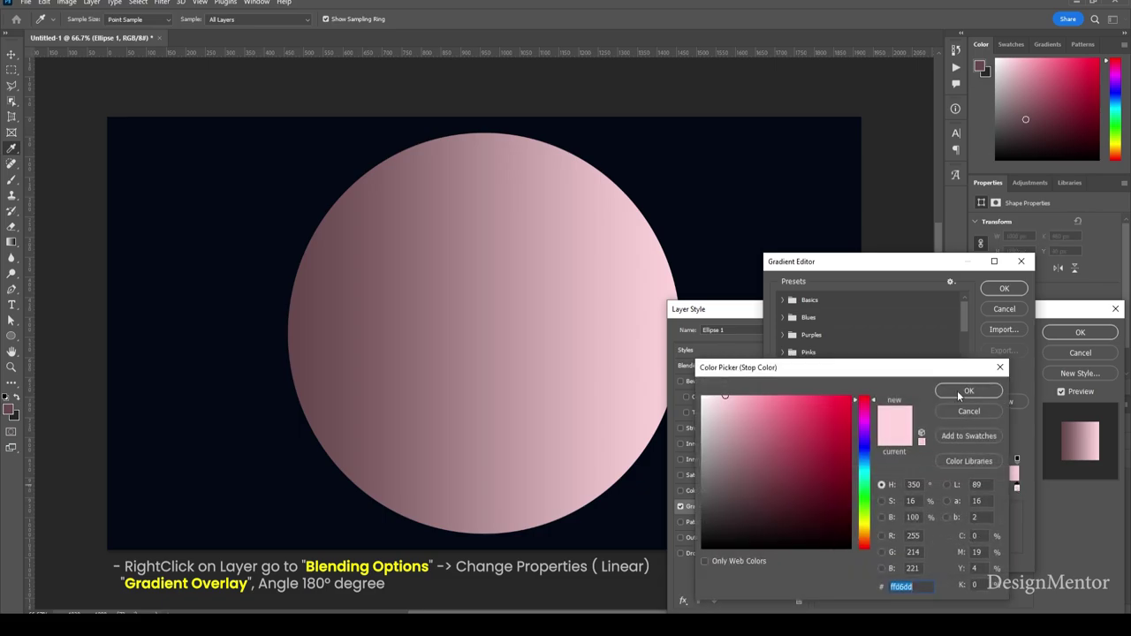
left_click(962, 391)
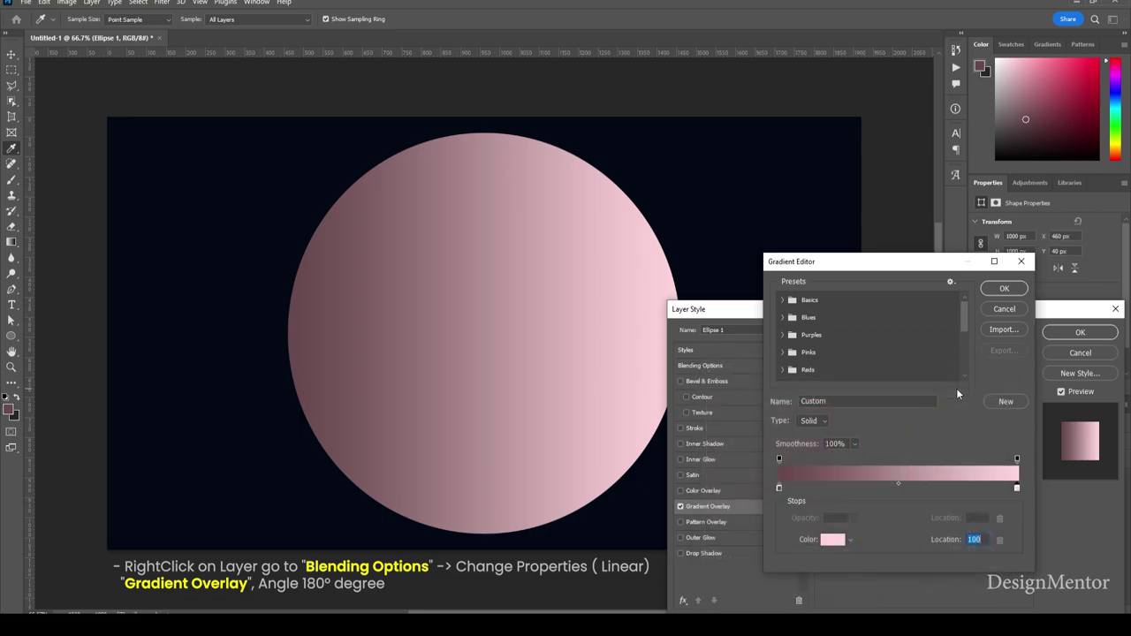
left_click(1004, 288)
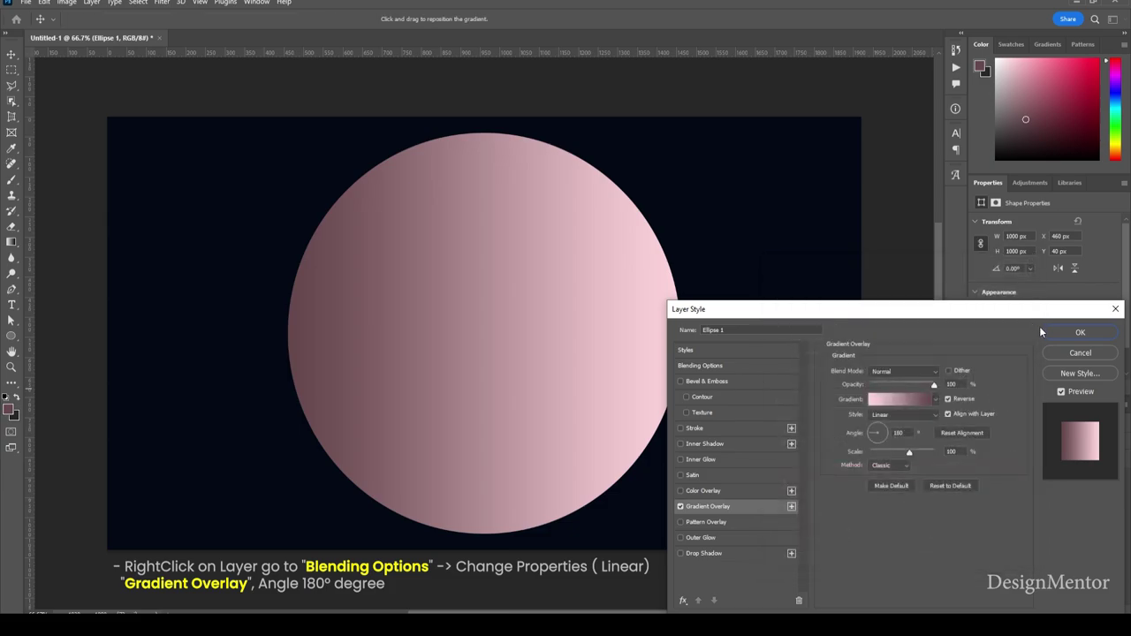
double_click(906, 433)
left_click(1065, 336)
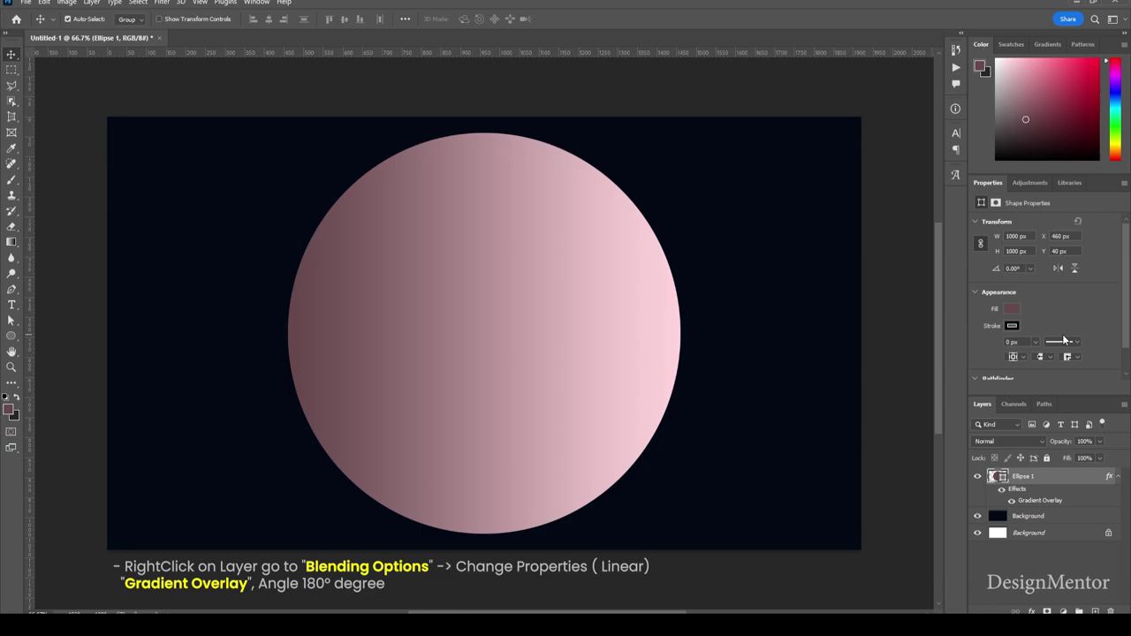
Draw a 700 × 700 px mauve circle as Ellipse 2 above the gradient circle.
left_click(1118, 477)
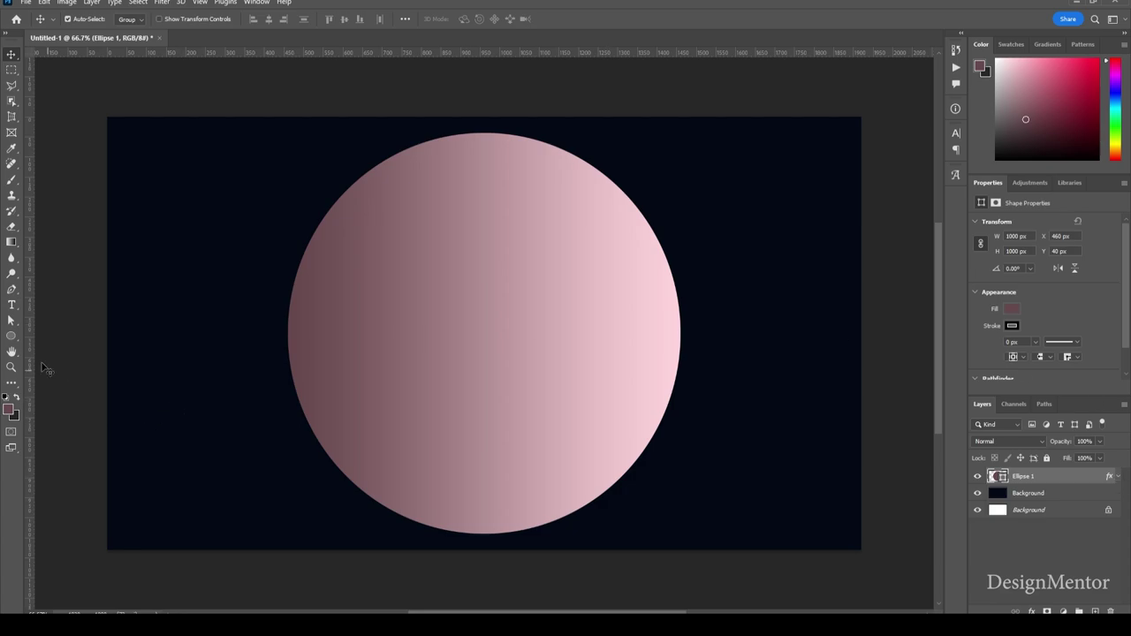
left_click(13, 337)
left_click(454, 332)
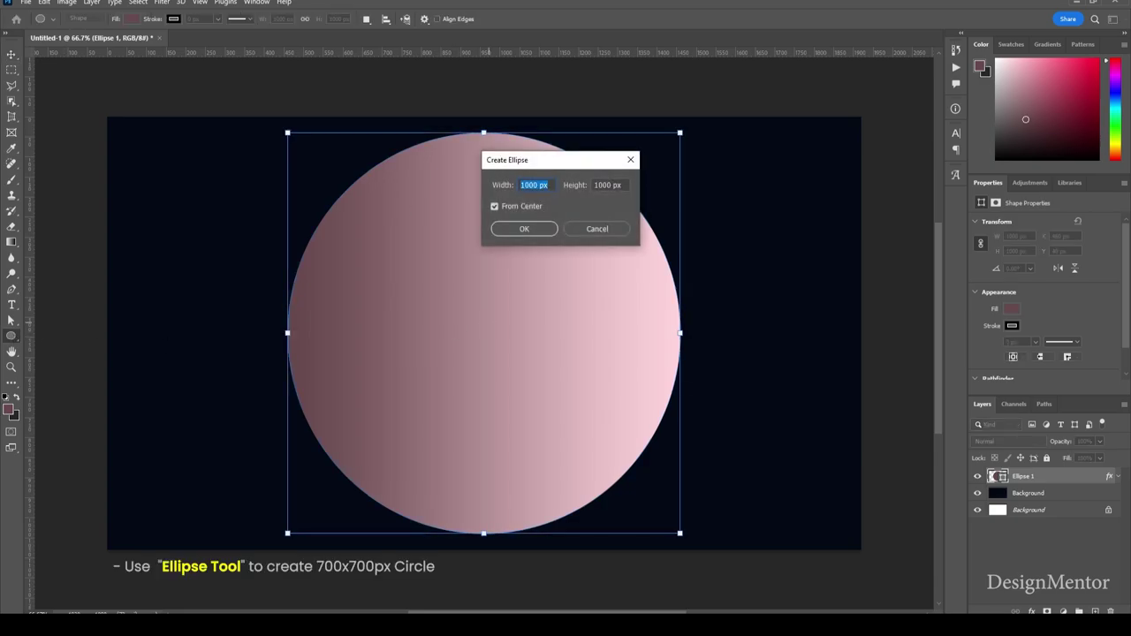
type("700")
key("Tab")
type("7")
type("00")
key("Return")
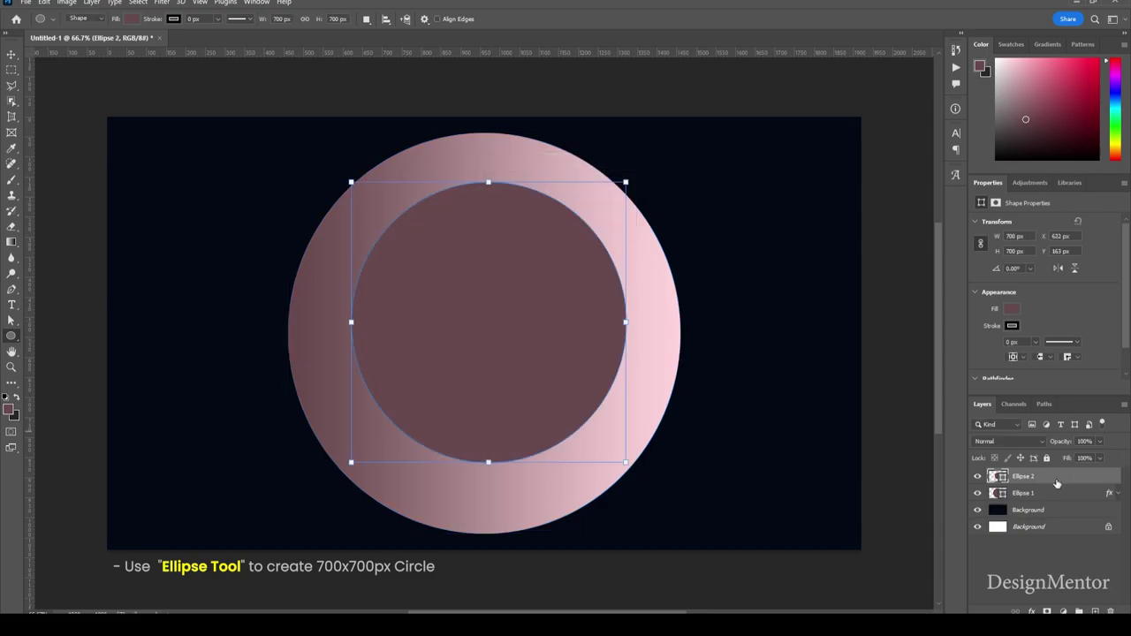
Give Ellipse 2 a Gradient Overlay with a 60° angle.
right_click(1031, 478)
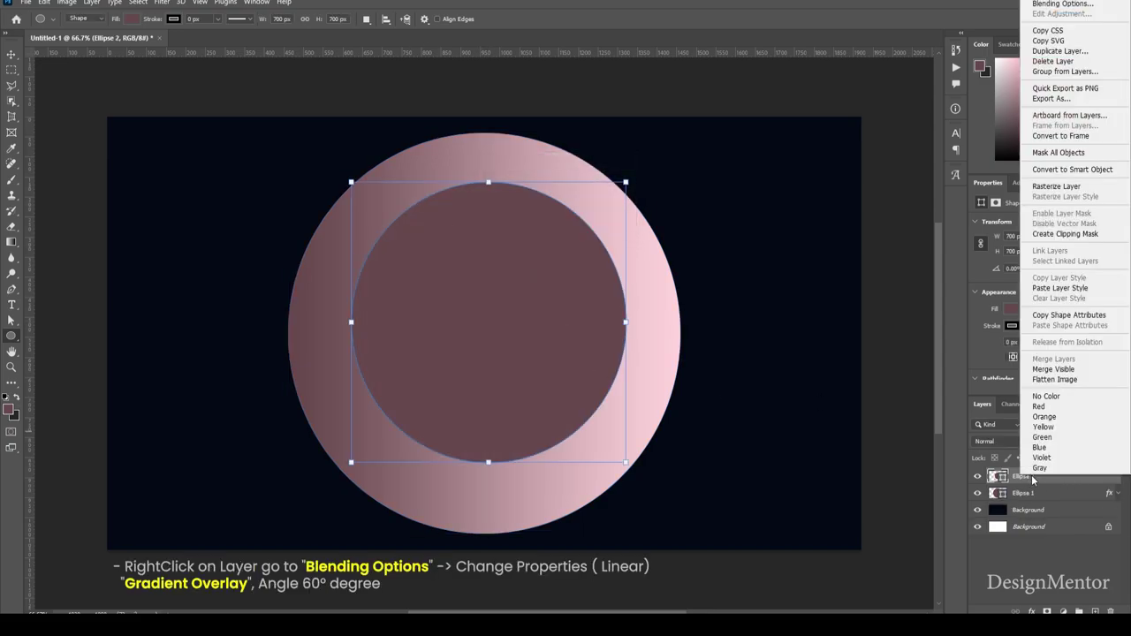
left_click(1043, 4)
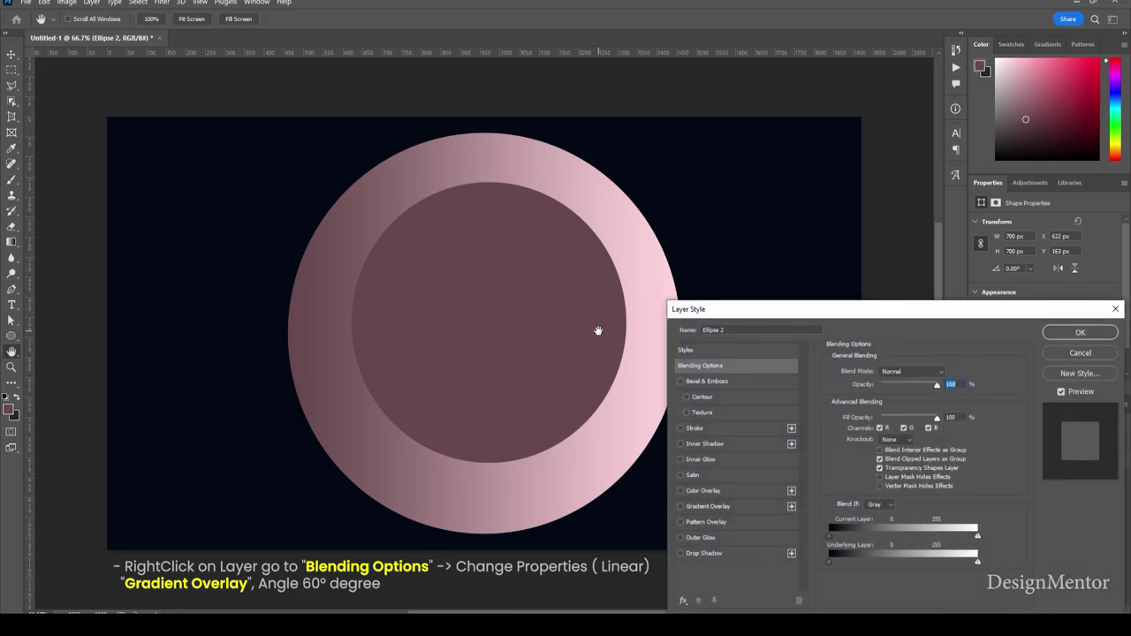
left_click(733, 508)
double_click(898, 433)
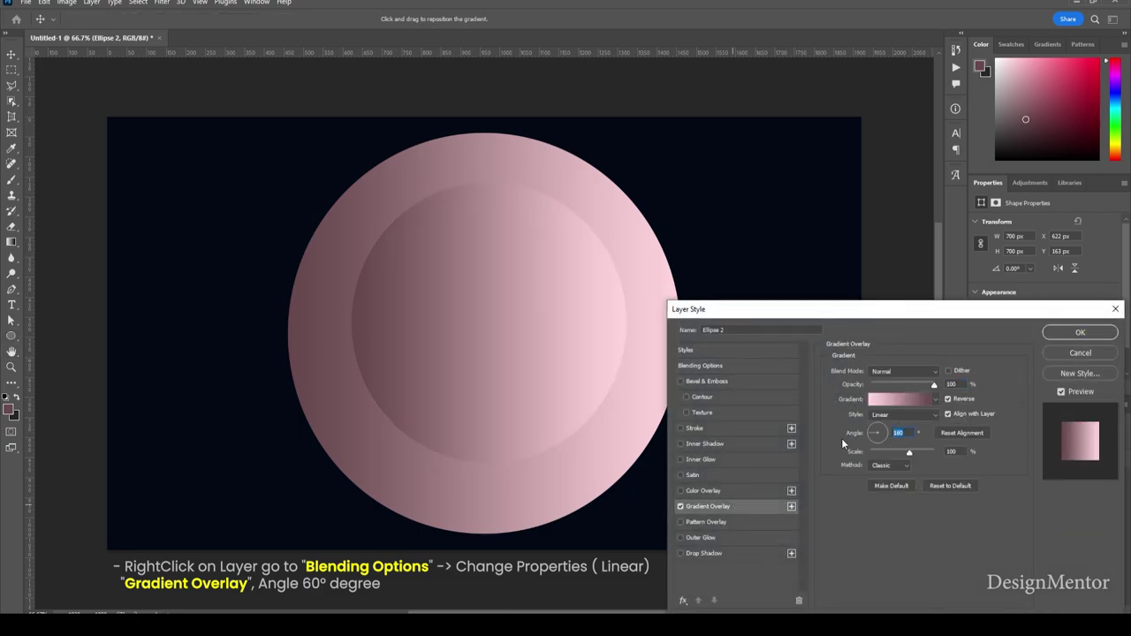
type("60")
key("Return")
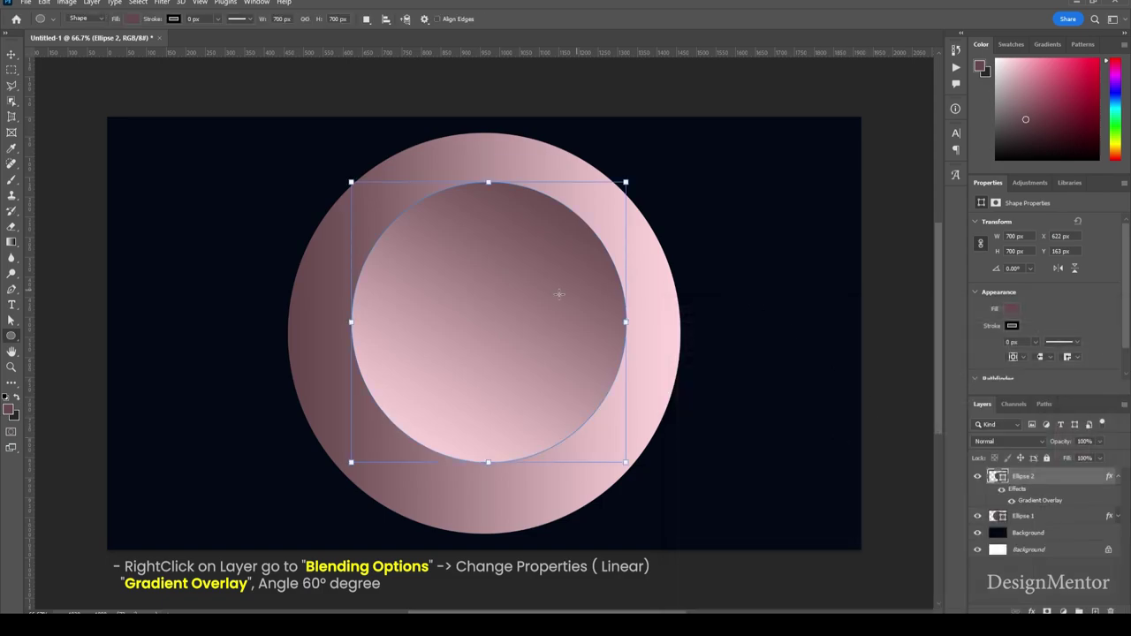
Move Ellipse 2 right and down to X 760, Y 190 px, forming a crescent.
key("v")
left_click_drag(527, 293, 583, 305)
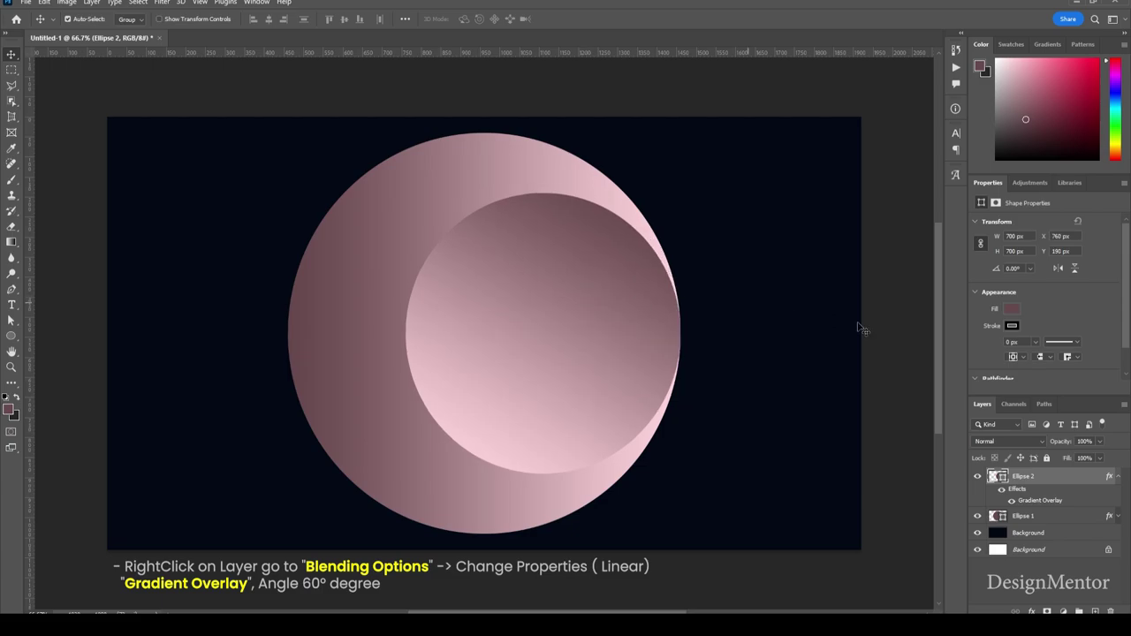
left_click(875, 335)
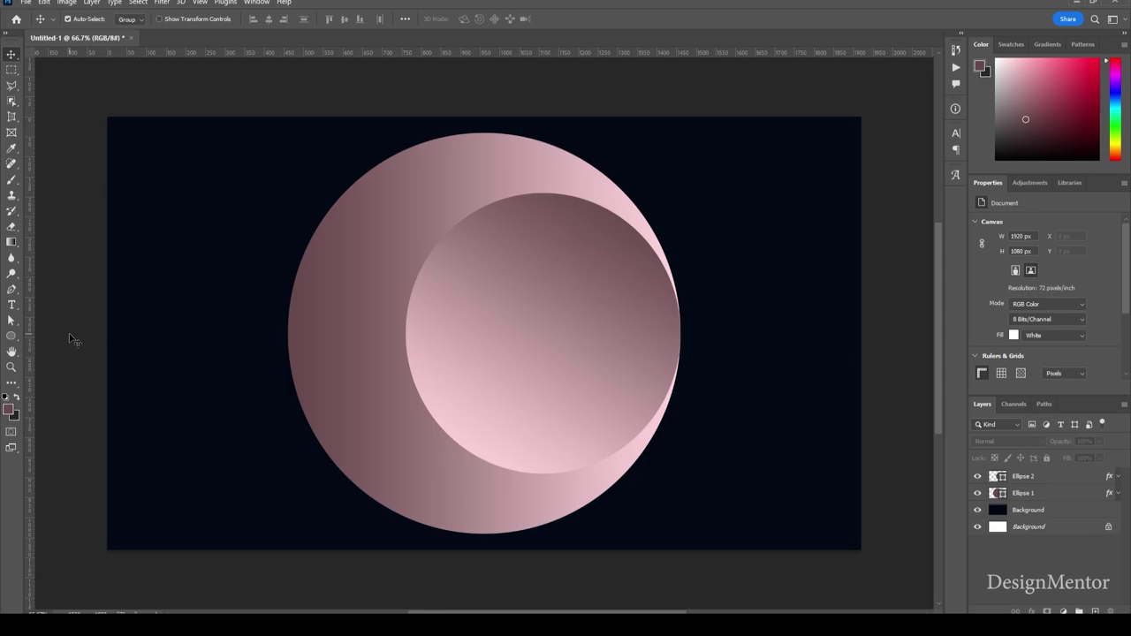
left_click(11, 337)
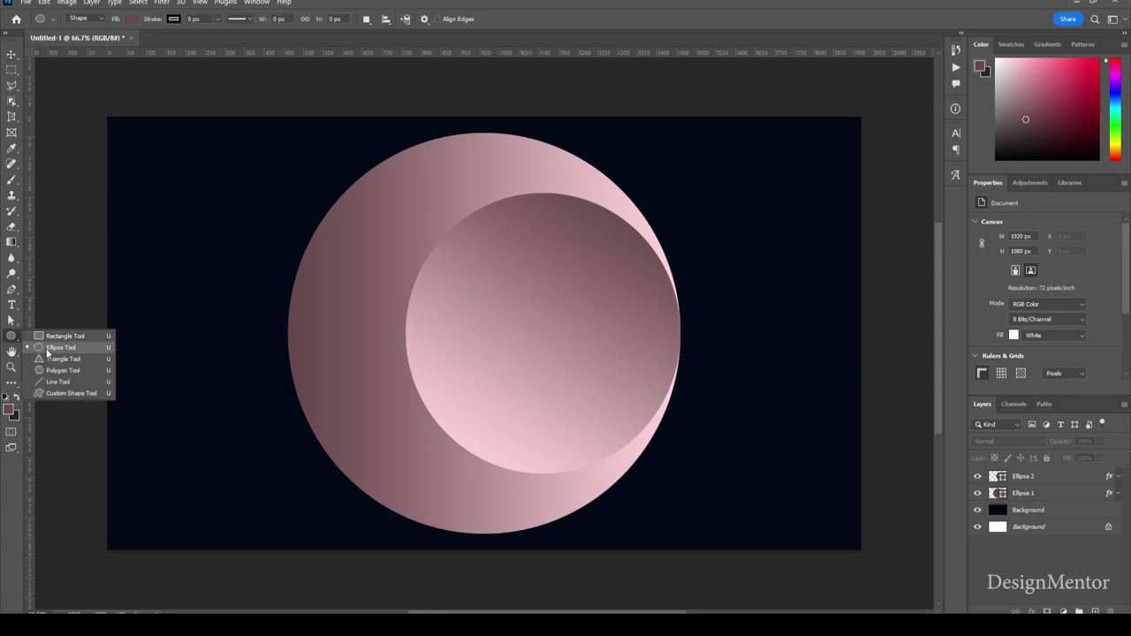
Draw a 350 × 350 px circle as Ellipse 3 and place it at the canvas's vertical centre.
left_click(53, 347)
left_click(550, 256)
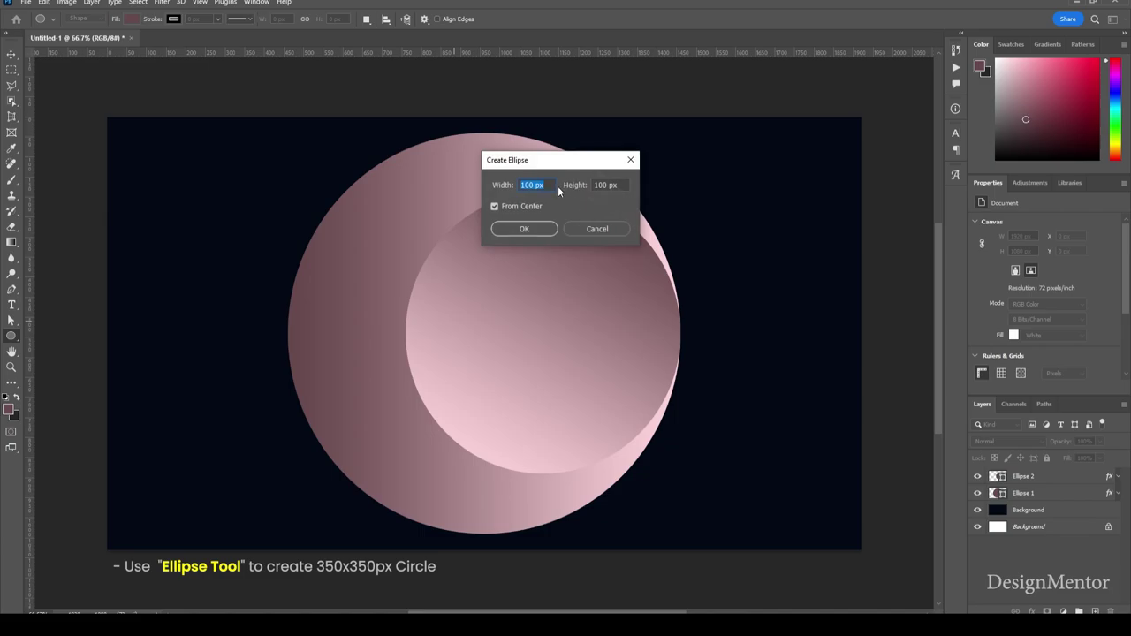
type("350")
key("Tab")
type("350")
key("Return")
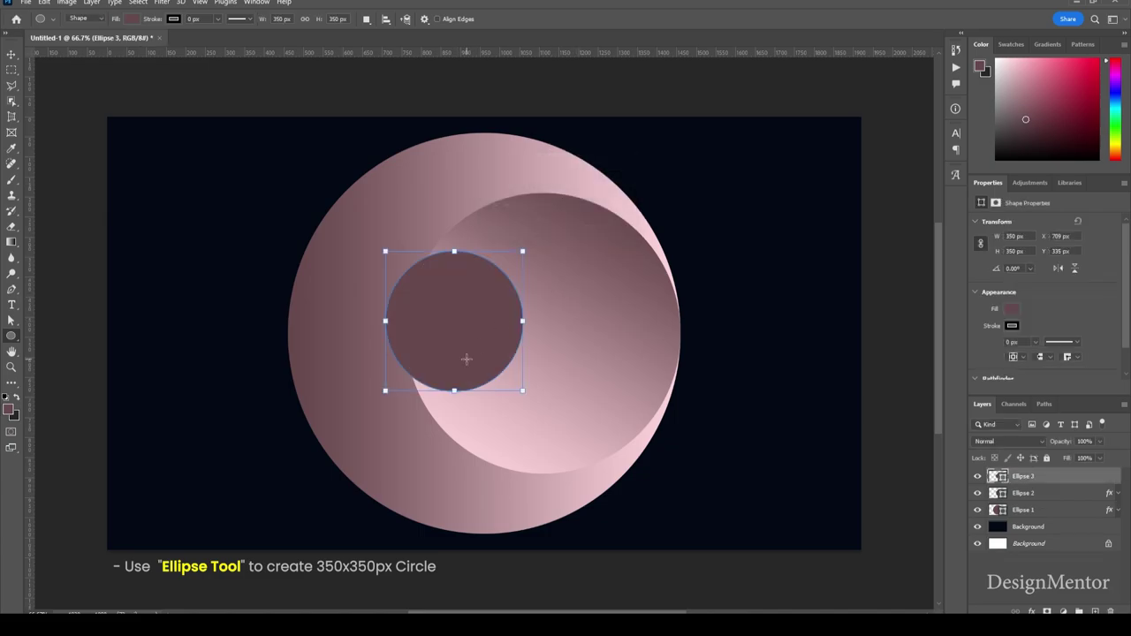
key("v")
left_click_drag(472, 321, 495, 330)
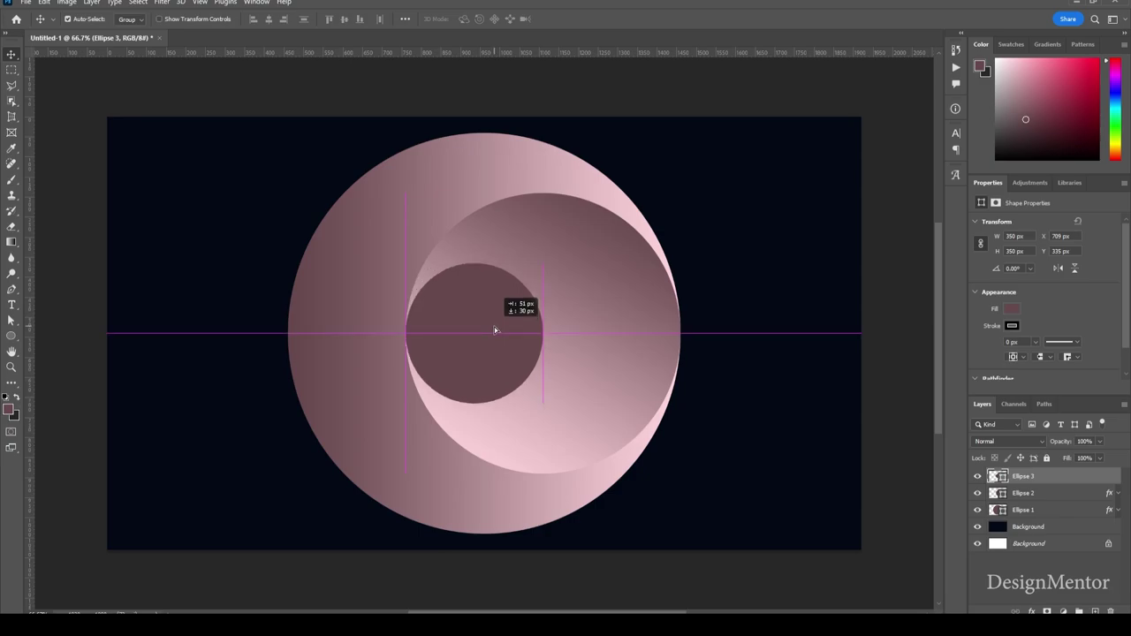
Give Ellipse 3 a Color Overlay sampled from the navy background.
right_click(1065, 482)
left_click(1065, 6)
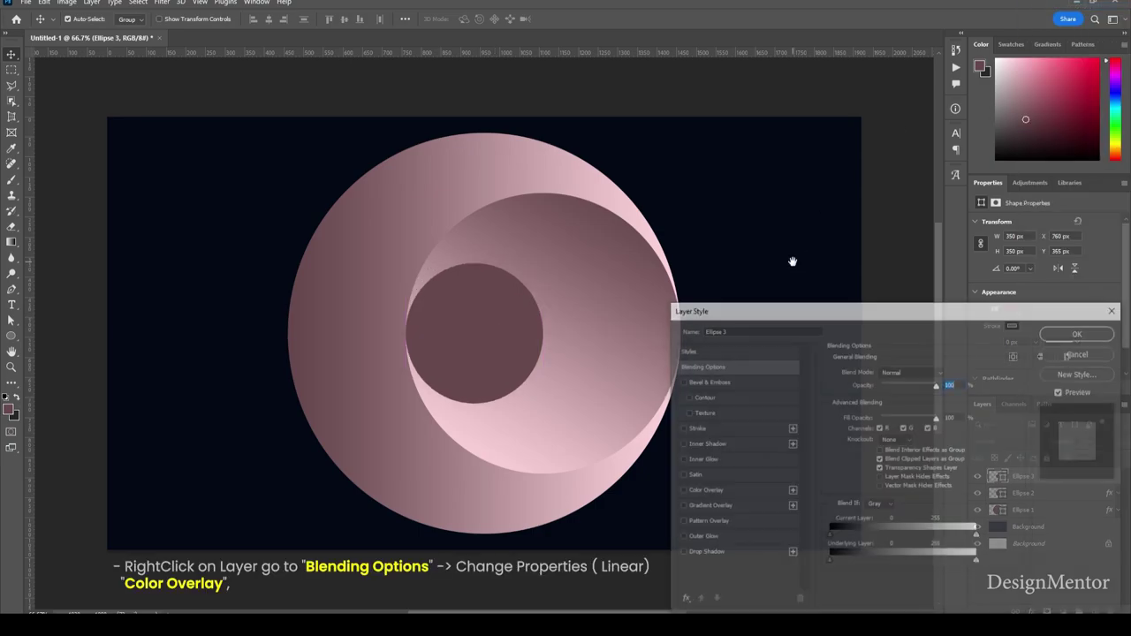
left_click(741, 491)
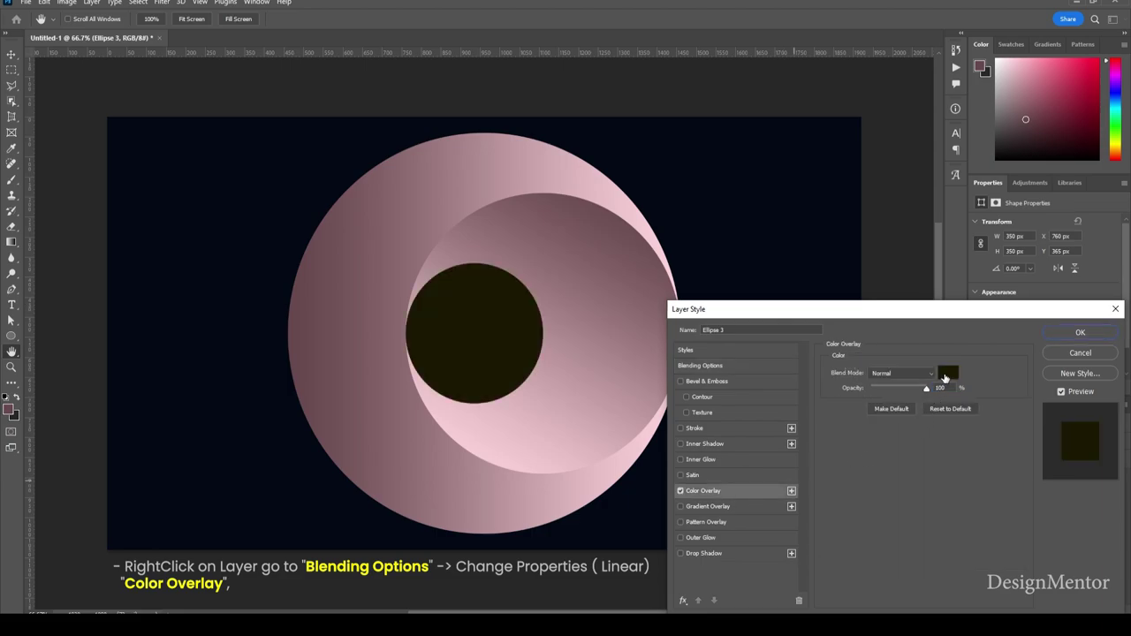
left_click(948, 374)
left_click(747, 244)
left_click(969, 390)
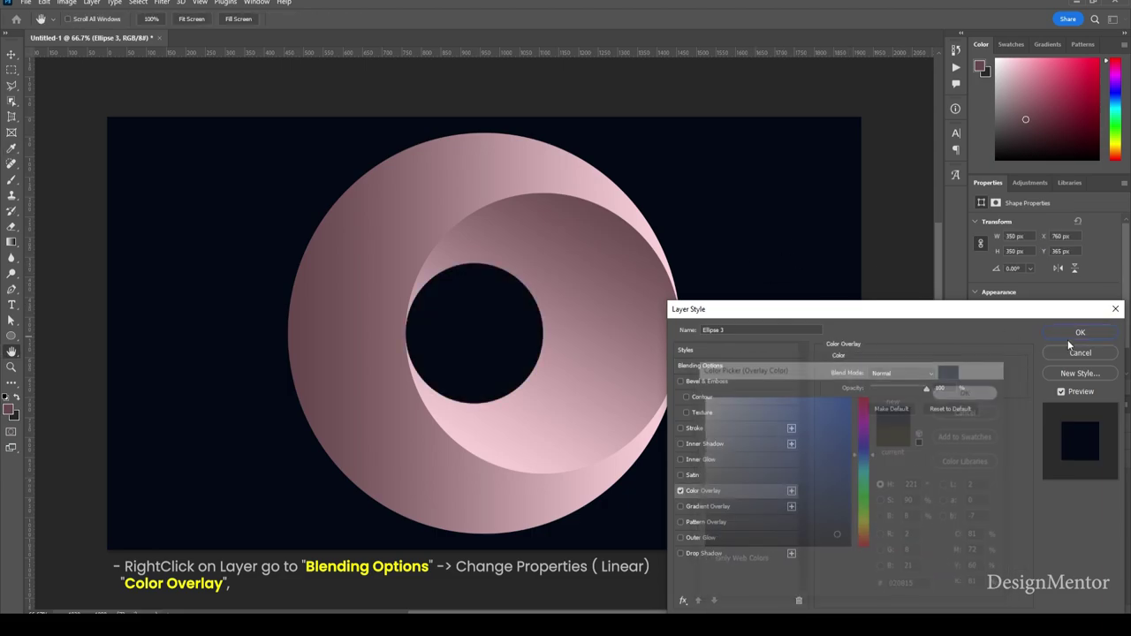
left_click(1076, 334)
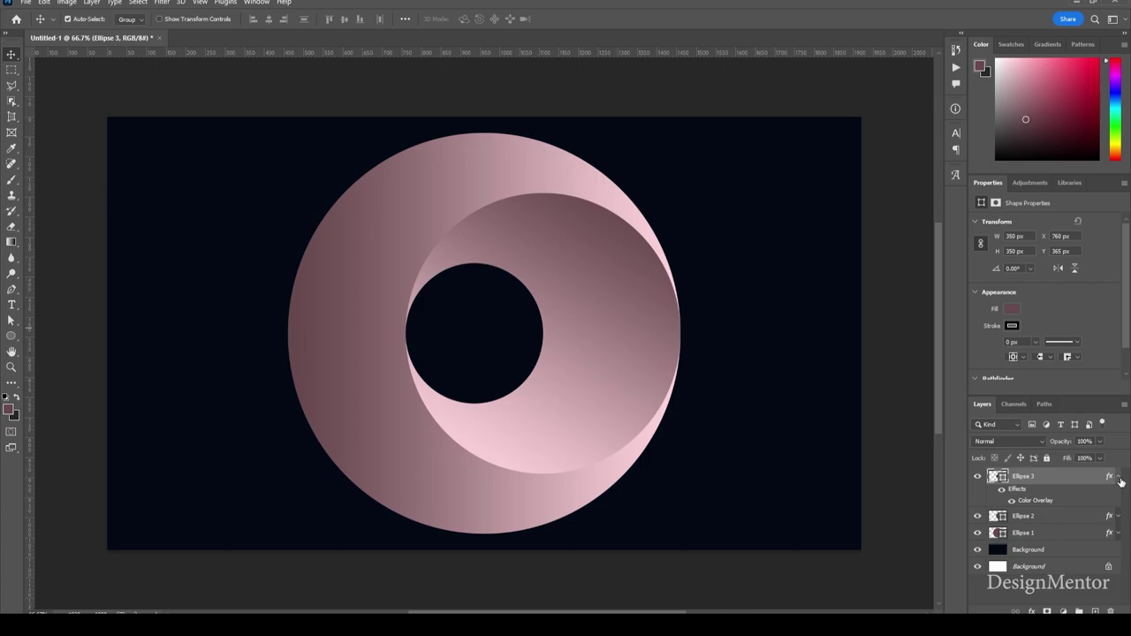
left_click(1118, 479)
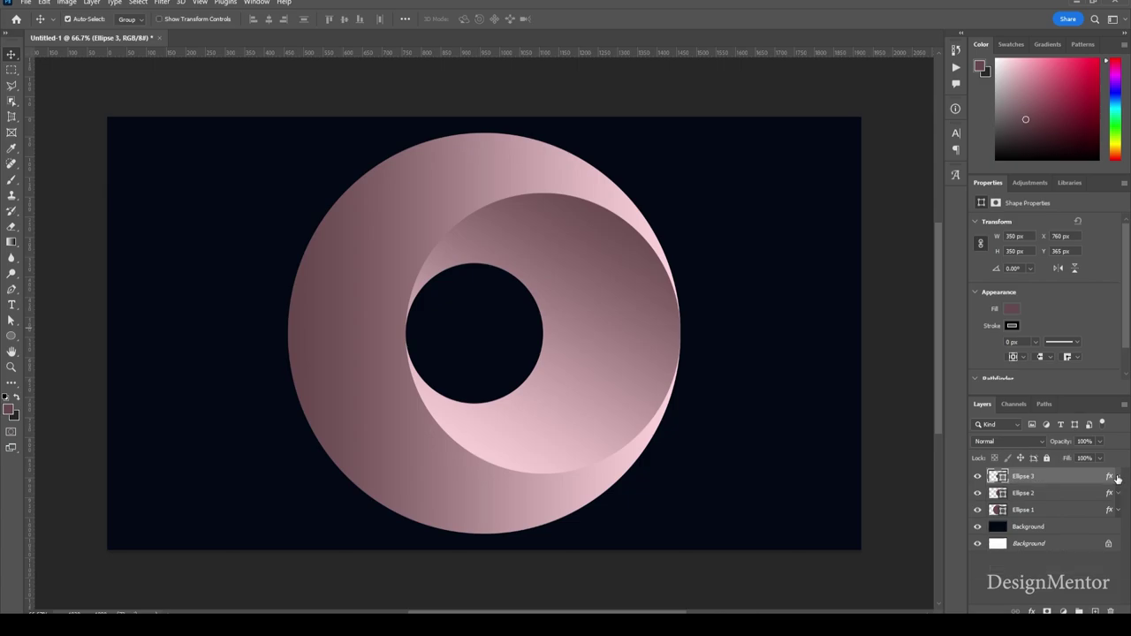
left_click(1055, 547)
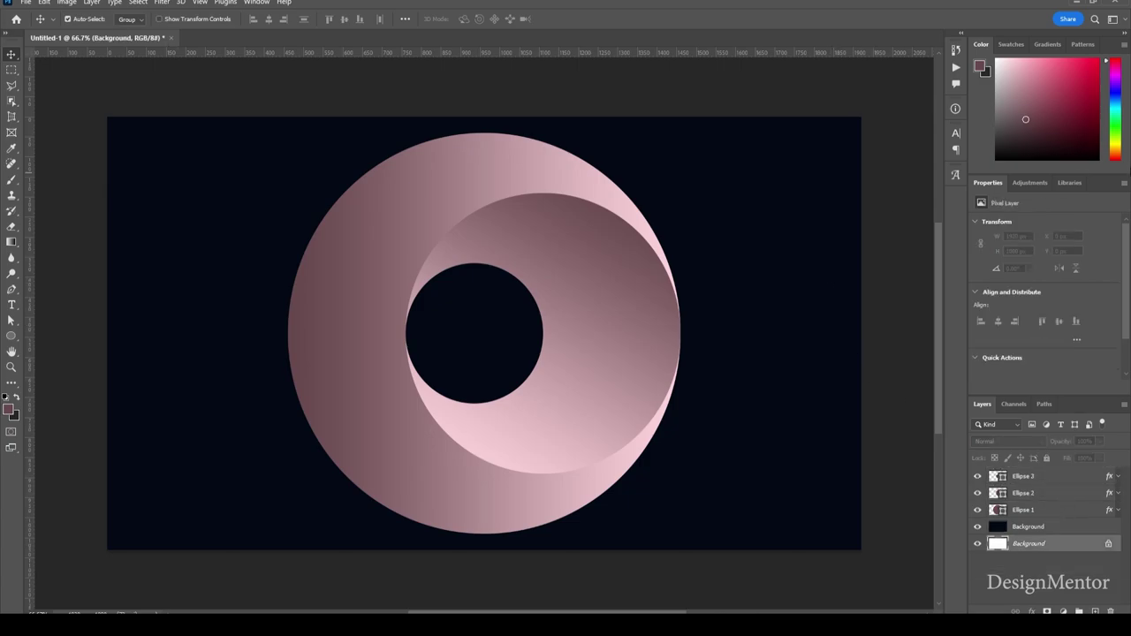